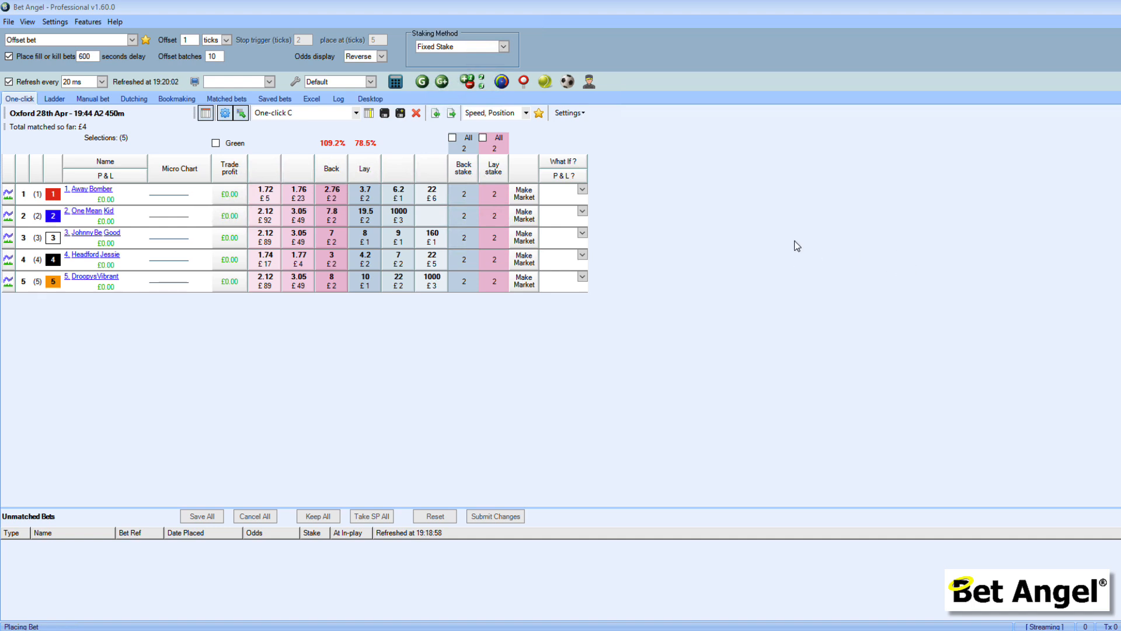
- Open the Guardian window at full size and filter the market search by the "Ex: Greyhound Racing" win markets
{"action": "left_click", "coordinate": [421, 82]}
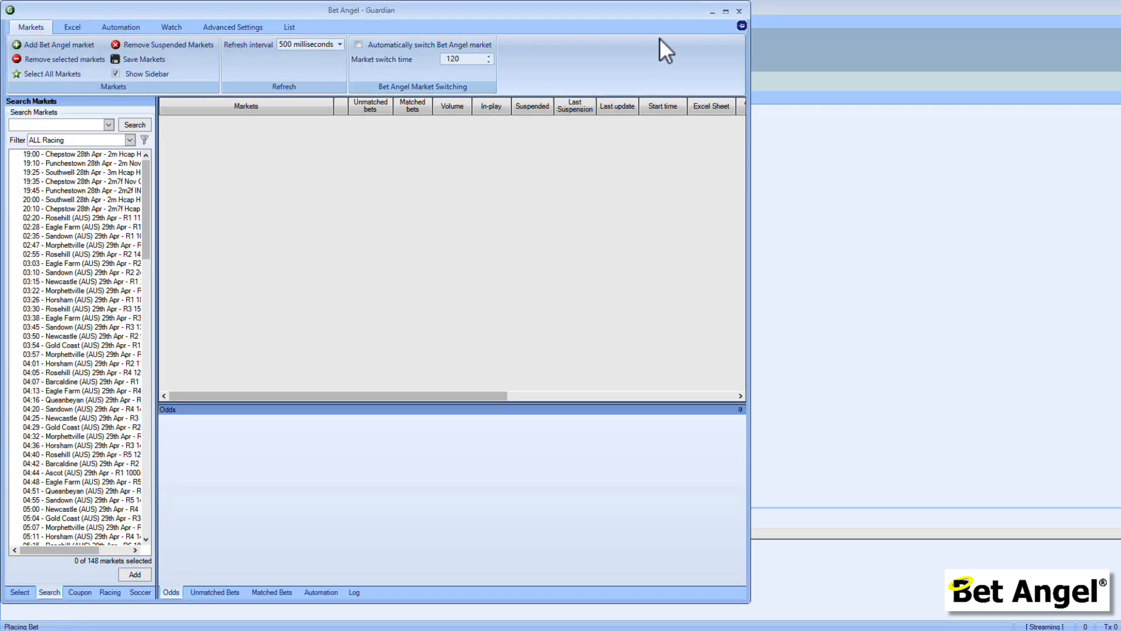
{"action": "left_click", "coordinate": [721, 12]}
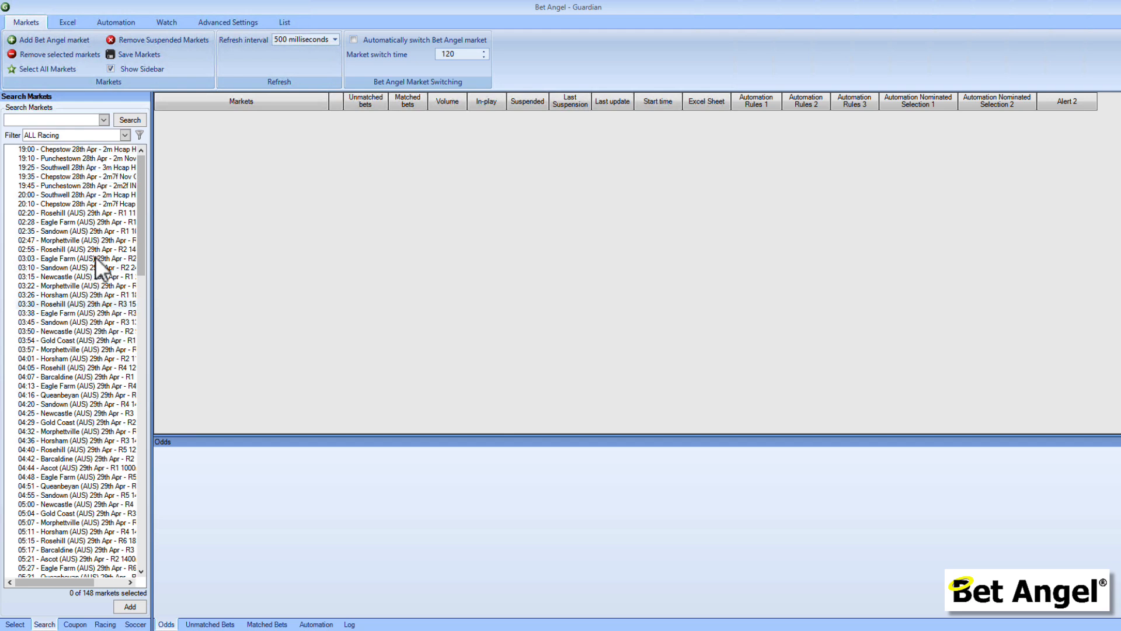
{"action": "left_click", "coordinate": [125, 135]}
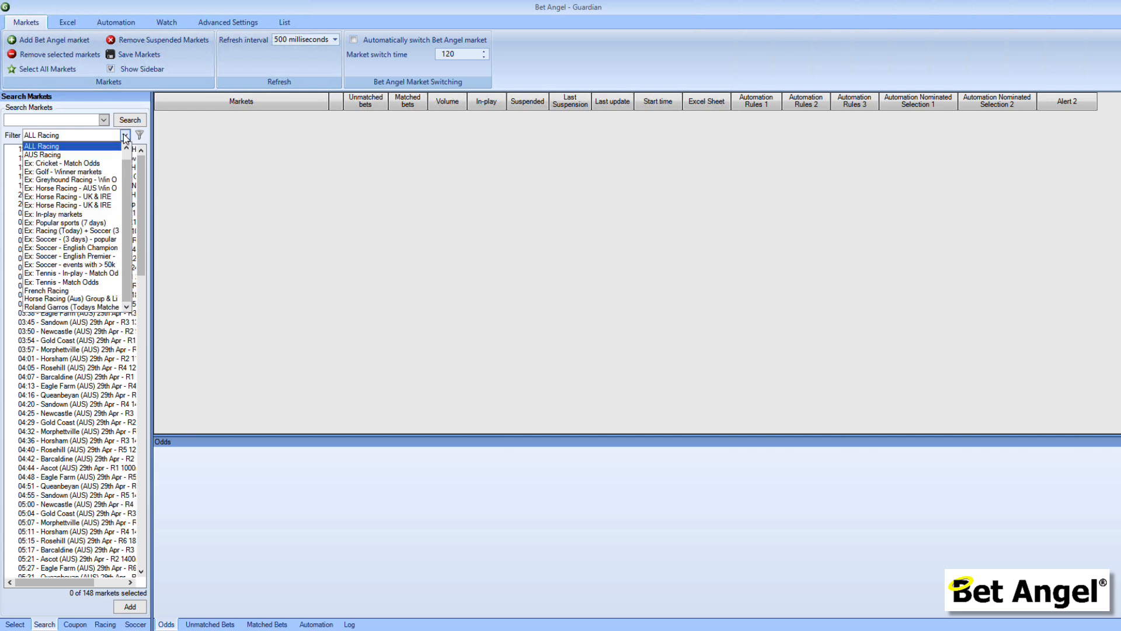
{"action": "left_click", "coordinate": [97, 180]}
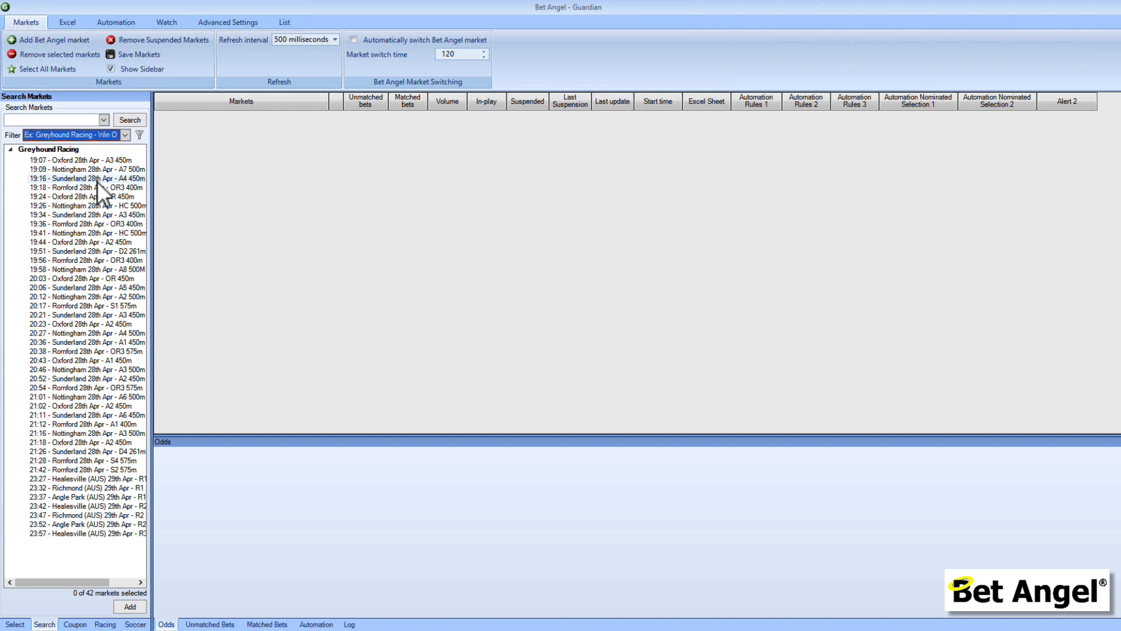
- Select all the listed greyhound markets and add them to Guardian
{"action": "right_click", "coordinate": [97, 181]}
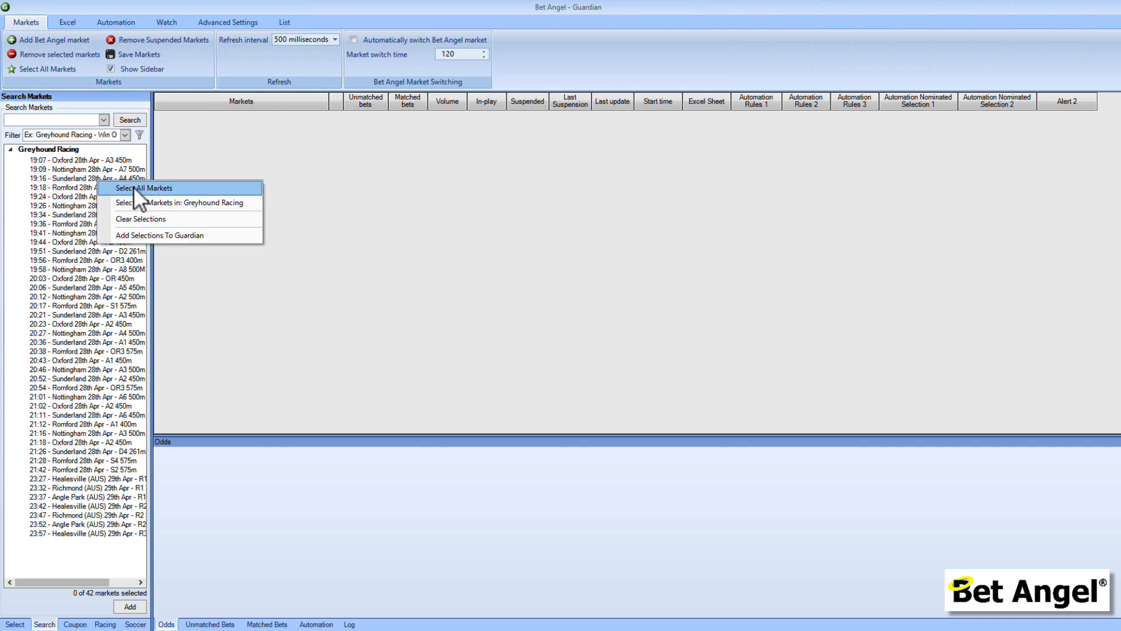
{"action": "left_click", "coordinate": [133, 187]}
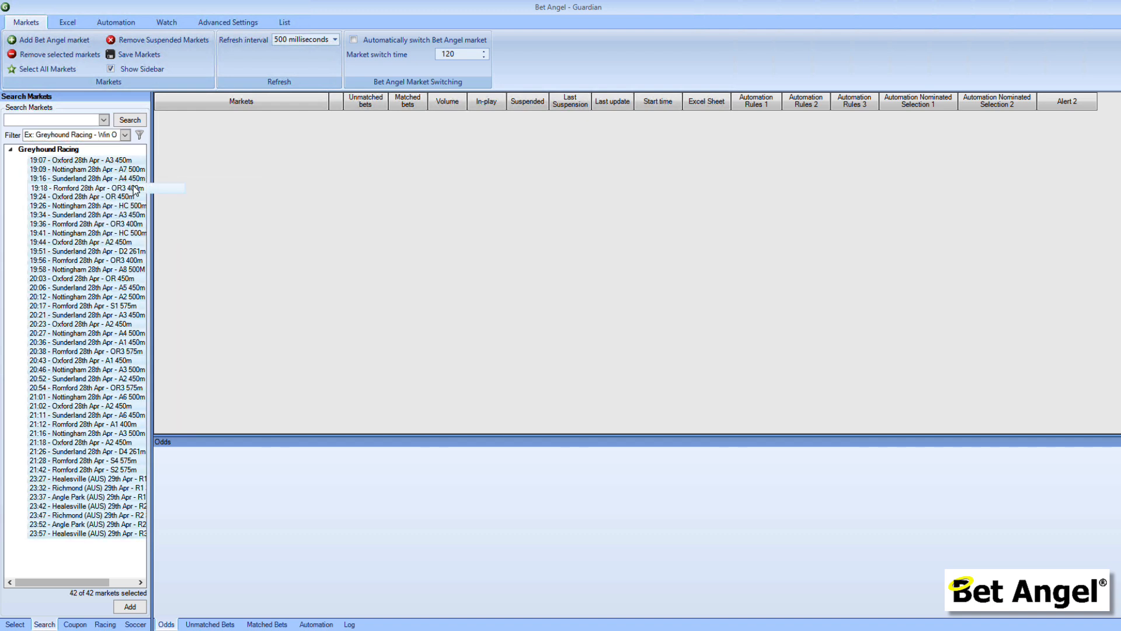
{"action": "right_click", "coordinate": [83, 188]}
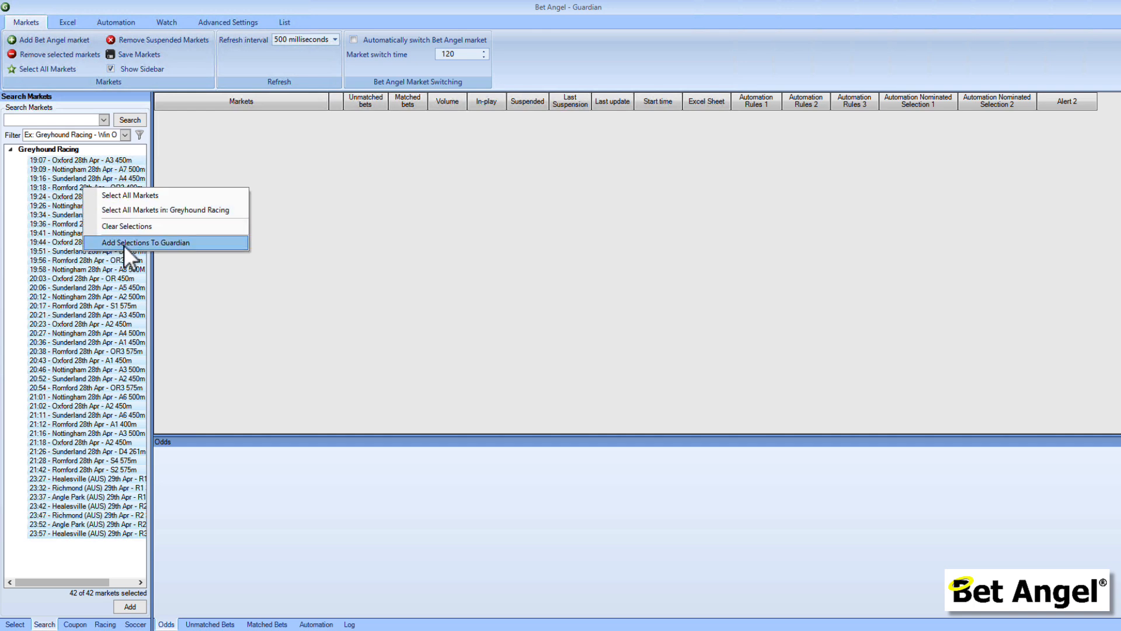
{"action": "left_click", "coordinate": [103, 179]}
{"action": "left_click_drag", "start_coordinate": [103, 179], "coordinate": [211, 180]}
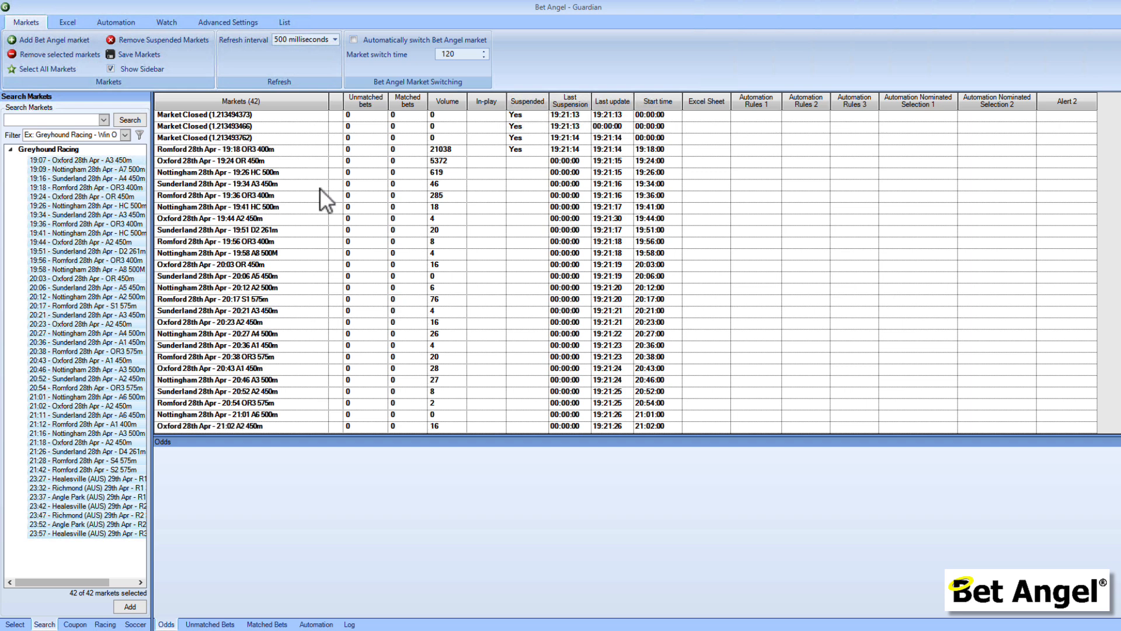
{"action": "left_click", "coordinate": [763, 150]}
{"action": "left_click", "coordinate": [781, 163]}
{"action": "left_click", "coordinate": [776, 162]}
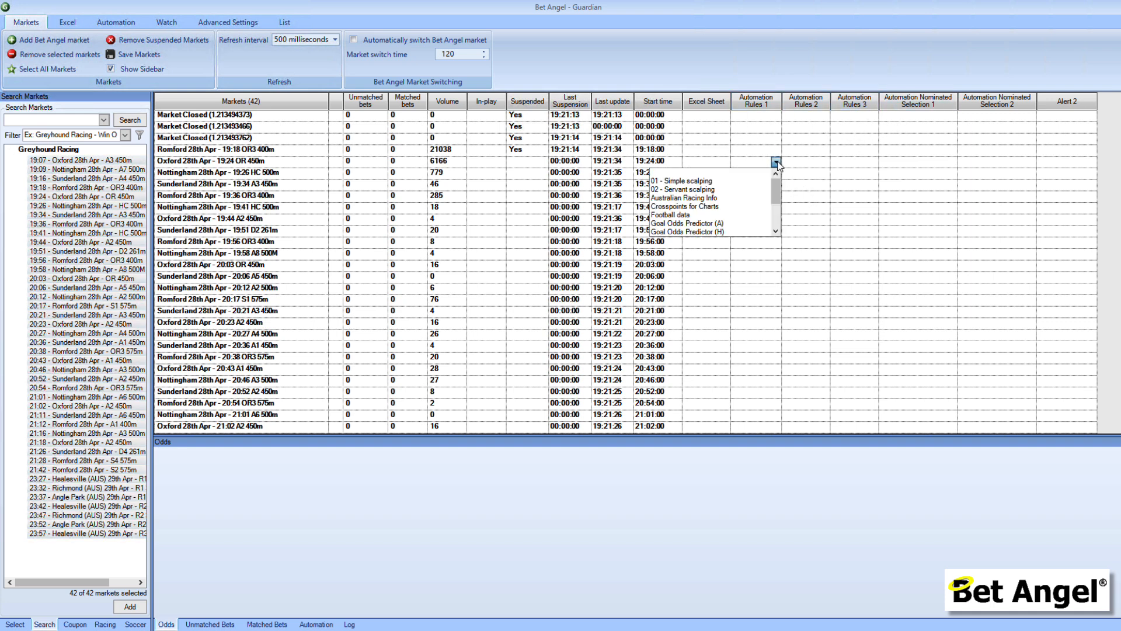
{"action": "left_click", "coordinate": [777, 162]}
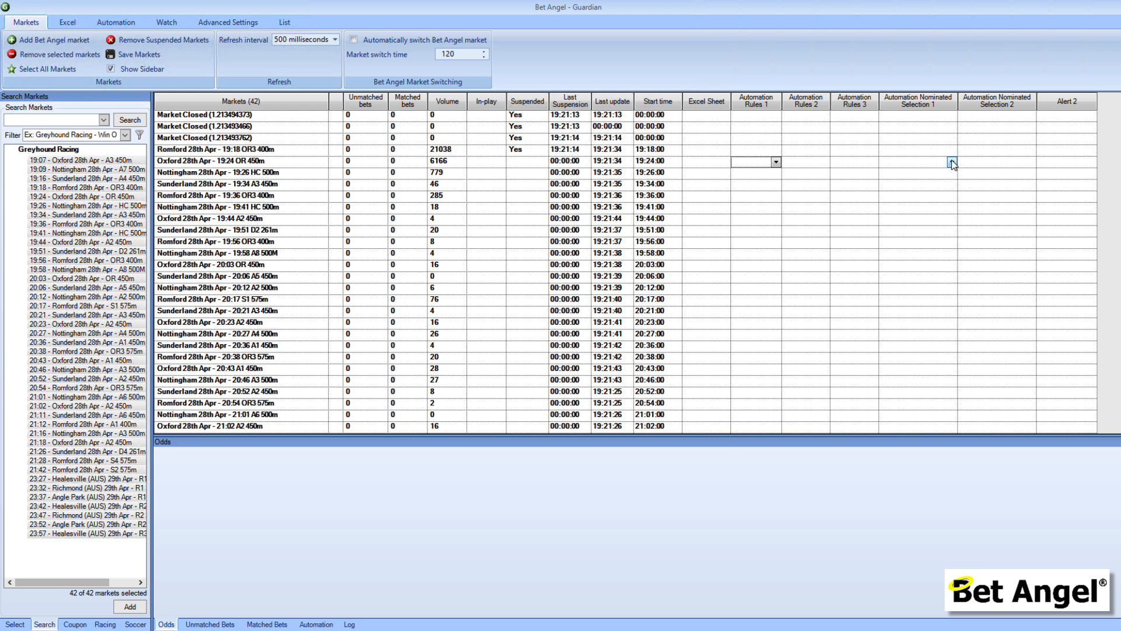
- Nominate 5. Mustang Ojay as Selection 1 and 6. Drohobych Leader as Selection 2 for the Oxford 19:24 market
{"action": "left_click", "coordinate": [951, 161]}
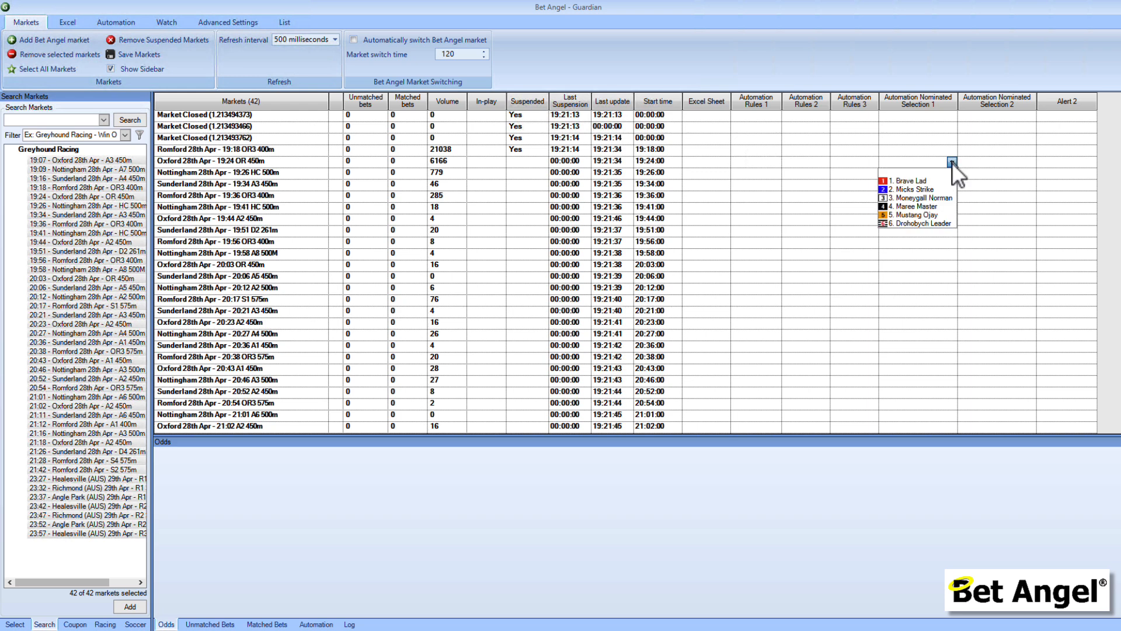
{"action": "left_click", "coordinate": [933, 215]}
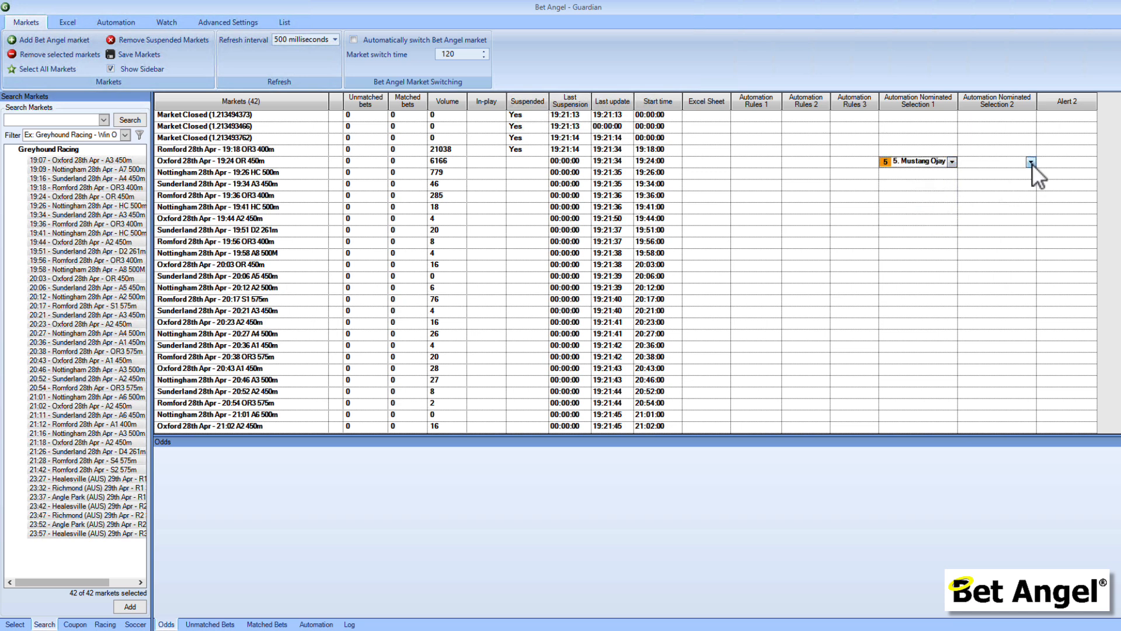
{"action": "left_click", "coordinate": [1032, 163]}
{"action": "left_click", "coordinate": [1014, 223]}
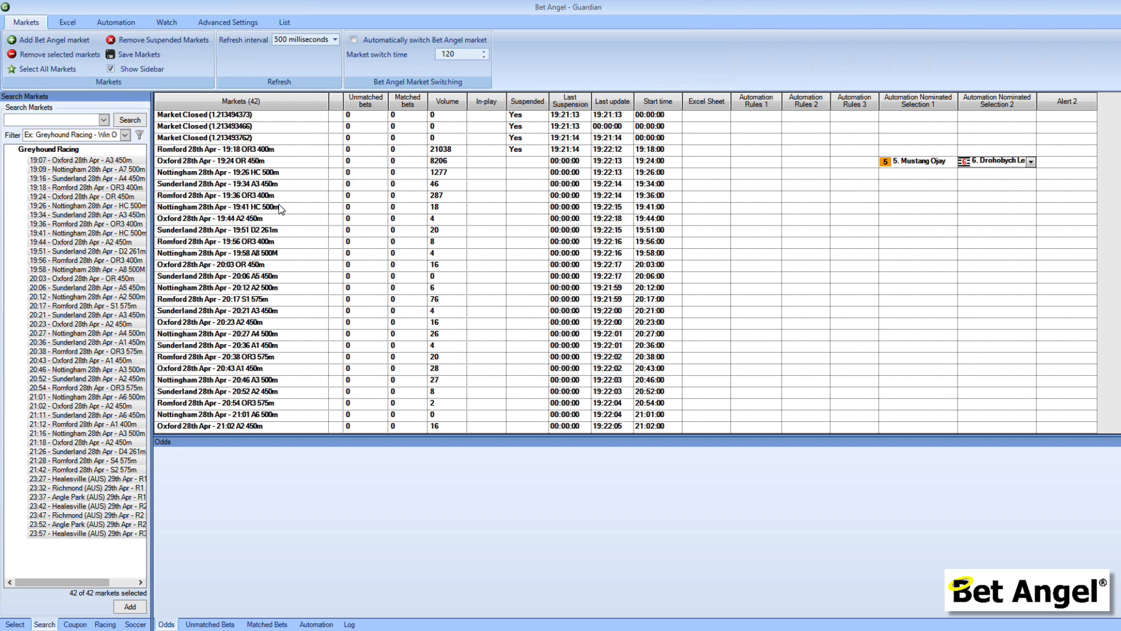
- Set Guardian's refresh interval to 20 milliseconds and view the restricted refresh settings
{"action": "left_click", "coordinate": [335, 39]}
{"action": "scroll", "coordinate": [331, 68], "scroll_direction": "up", "scroll_amount": 2}
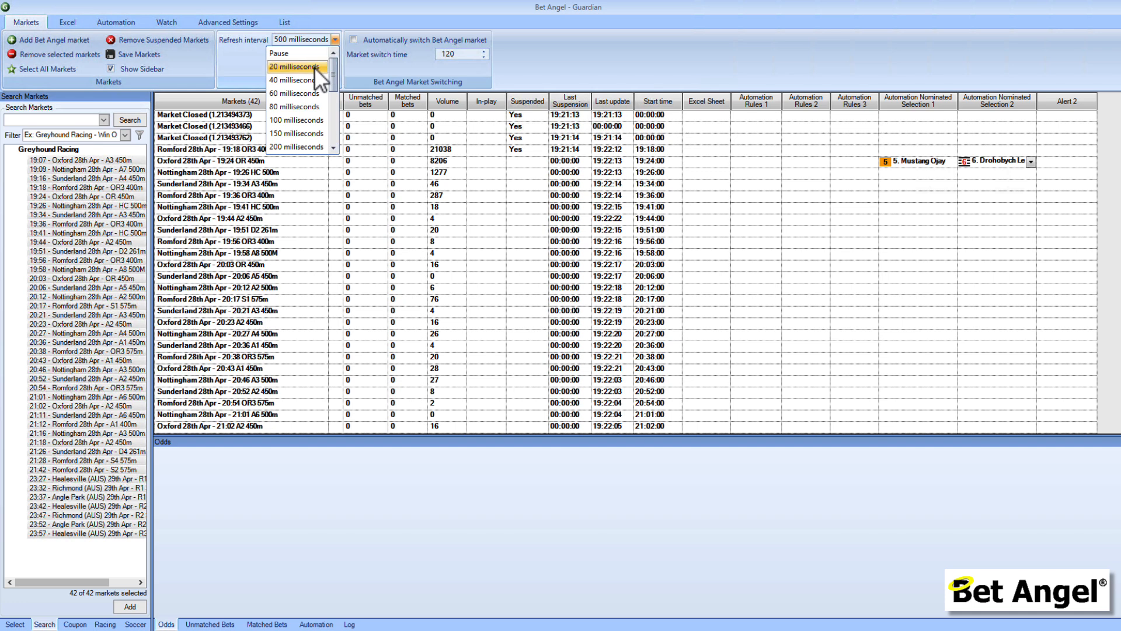
{"action": "left_click", "coordinate": [314, 68]}
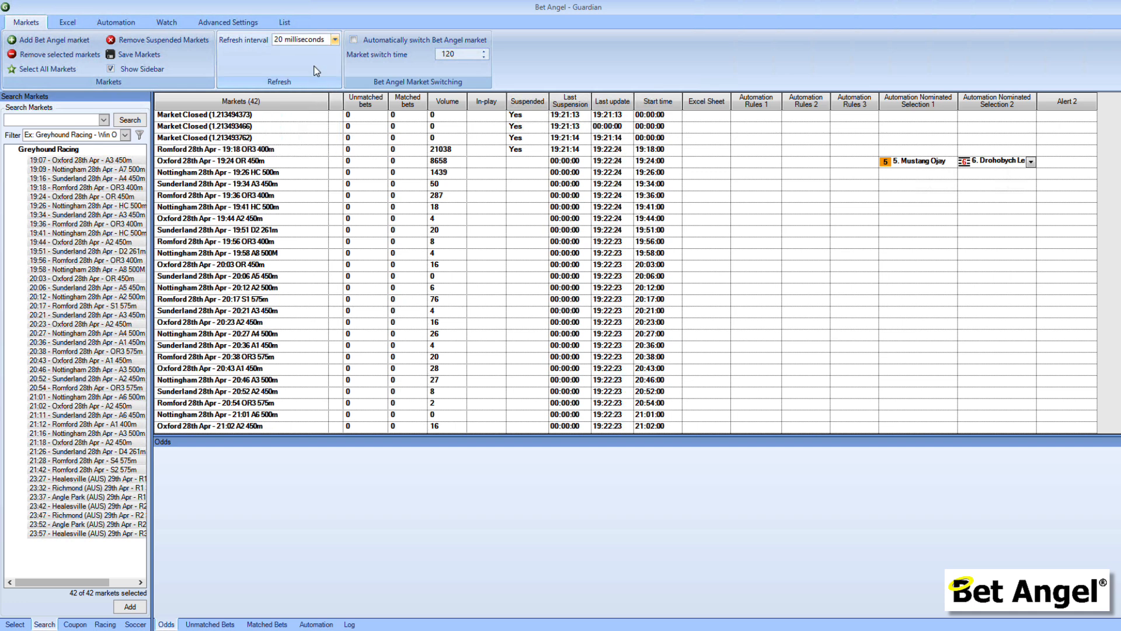
{"action": "left_click", "coordinate": [228, 23]}
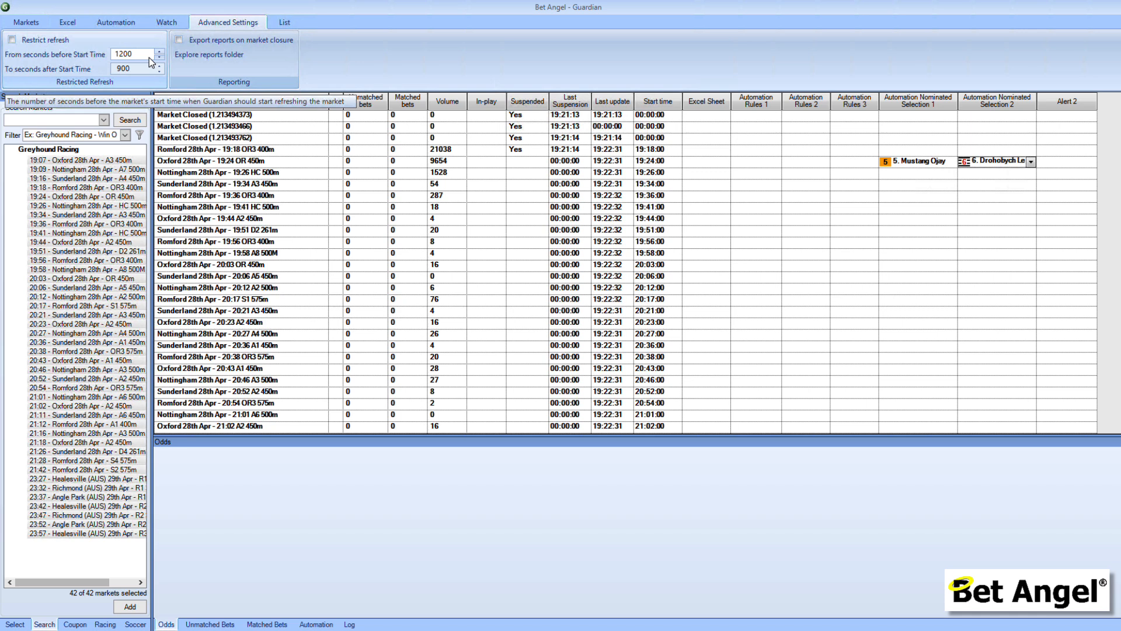
{"action": "left_click", "coordinate": [33, 24]}
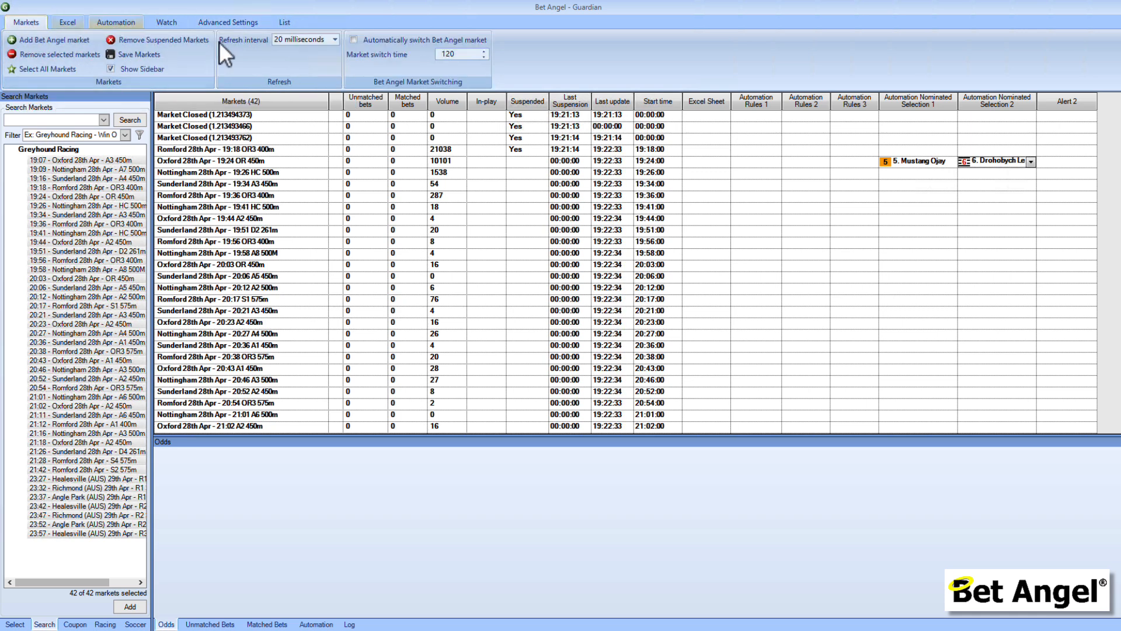
- Try out automatic Bet Angel market switching by viewing the main trading screen, and turn the option off again
{"action": "left_click", "coordinate": [422, 44]}
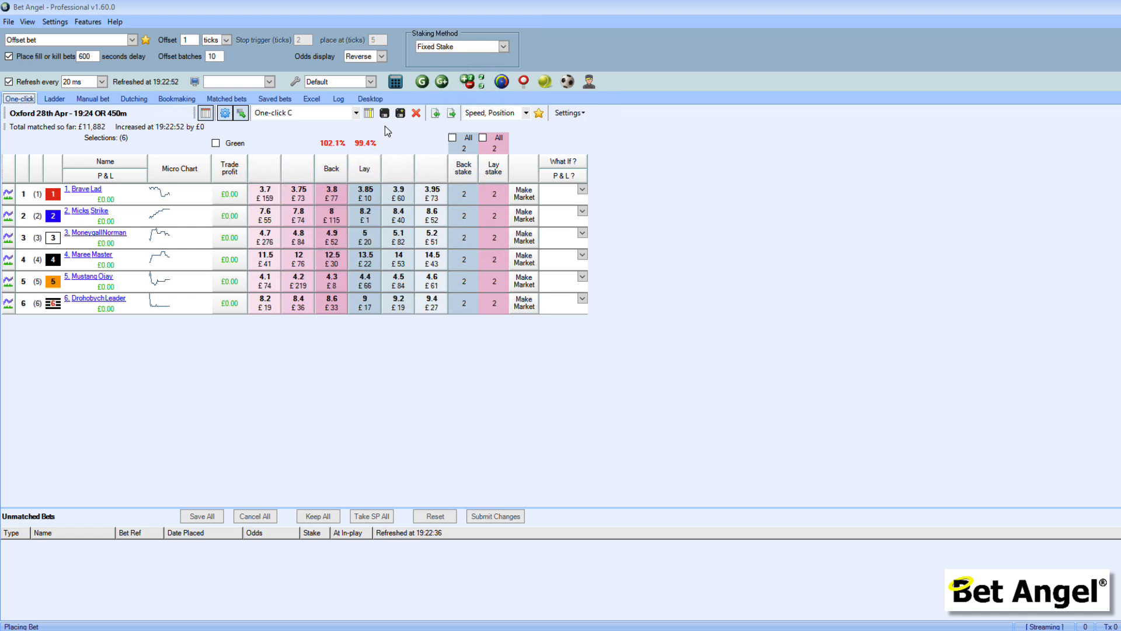
{"action": "left_click", "coordinate": [422, 83]}
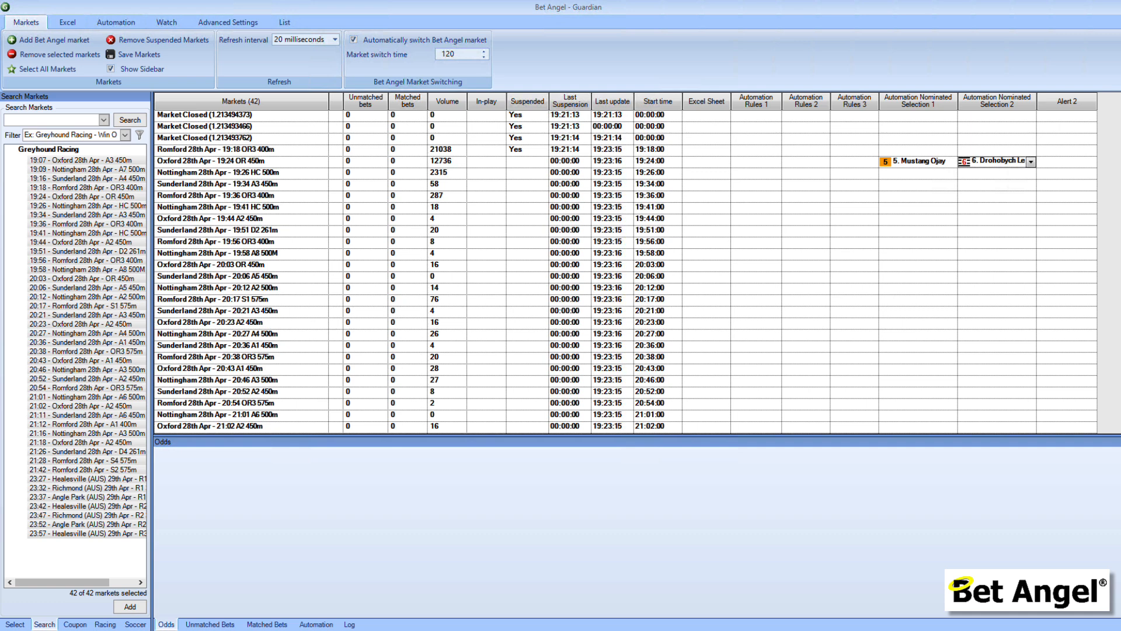
{"action": "left_click", "coordinate": [404, 46]}
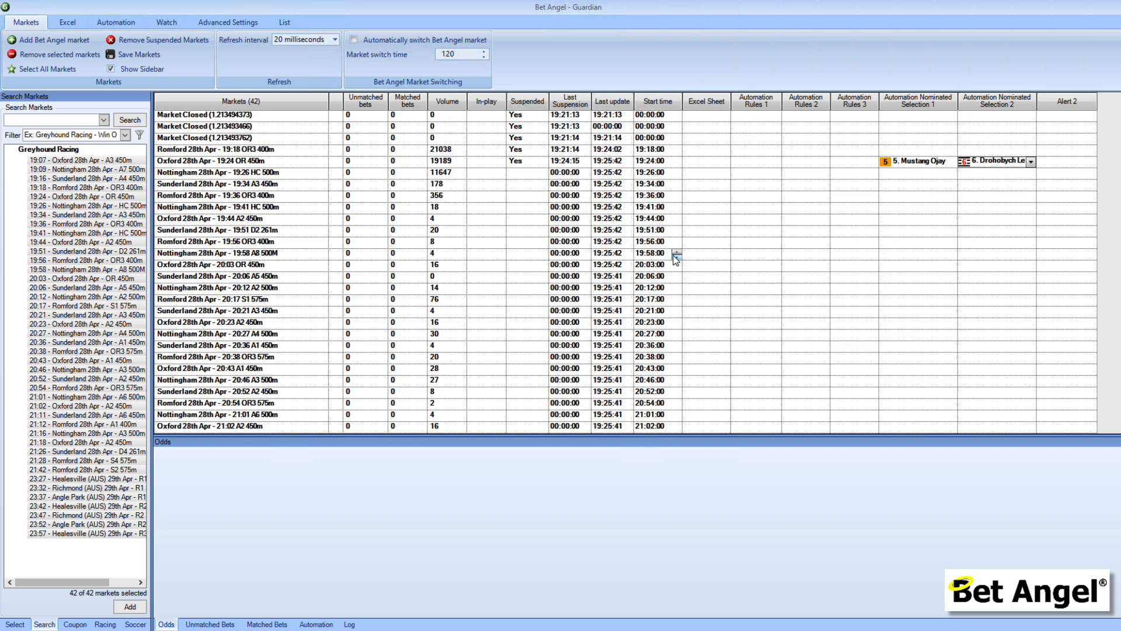
- Create a new automation rules file for the Nottingham 19:41 HC 500m market
{"action": "left_click", "coordinate": [254, 208]}
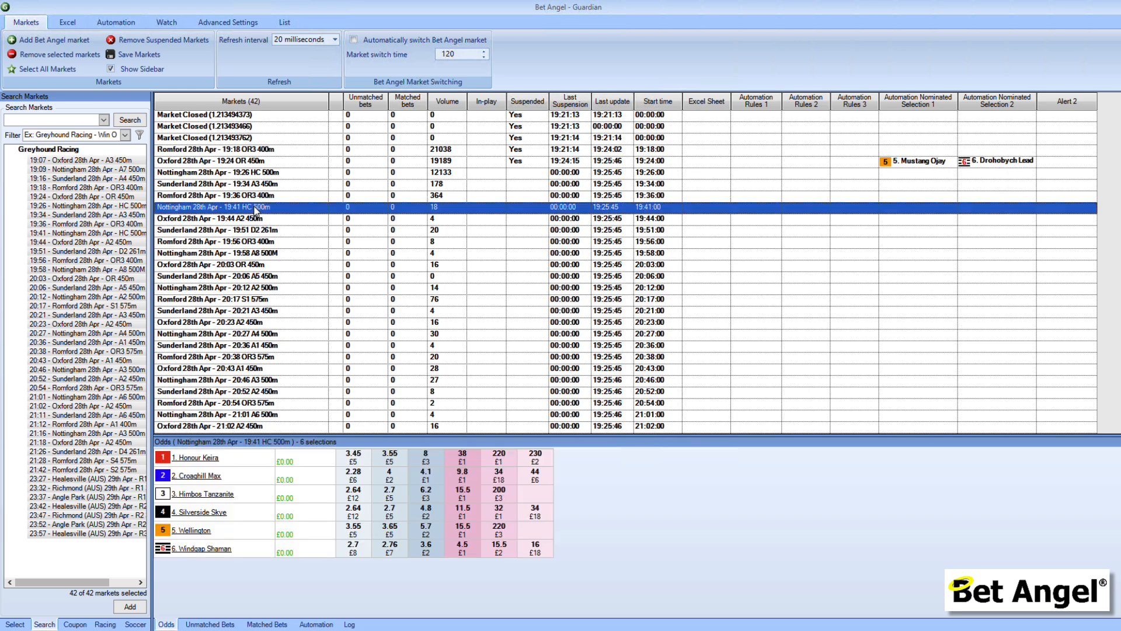
{"action": "left_click", "coordinate": [127, 24]}
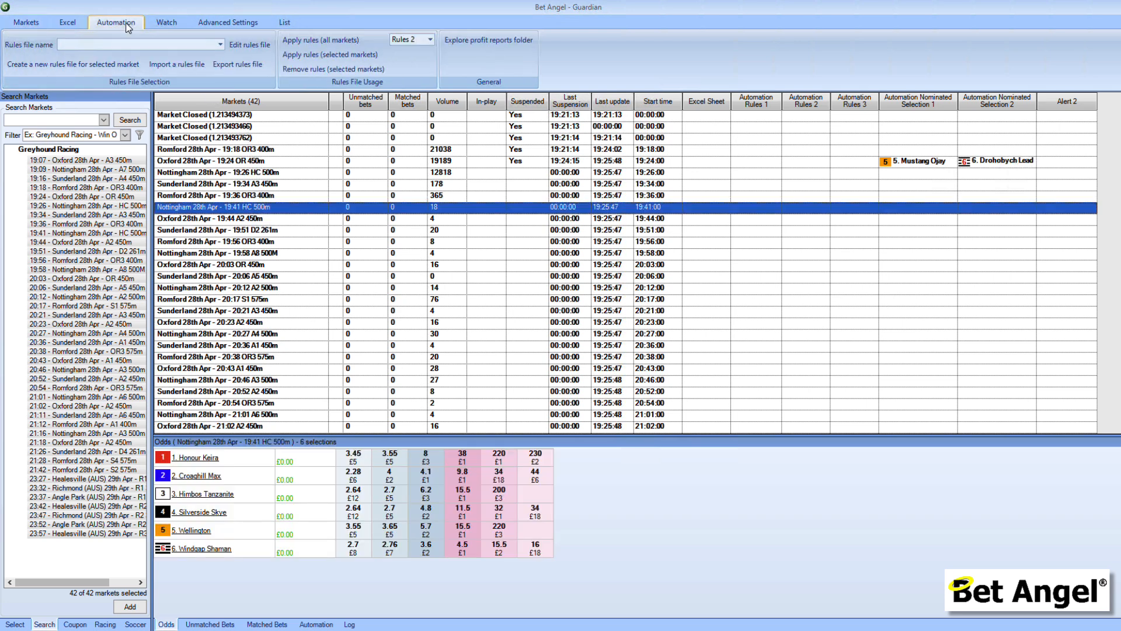
{"action": "left_click", "coordinate": [99, 65]}
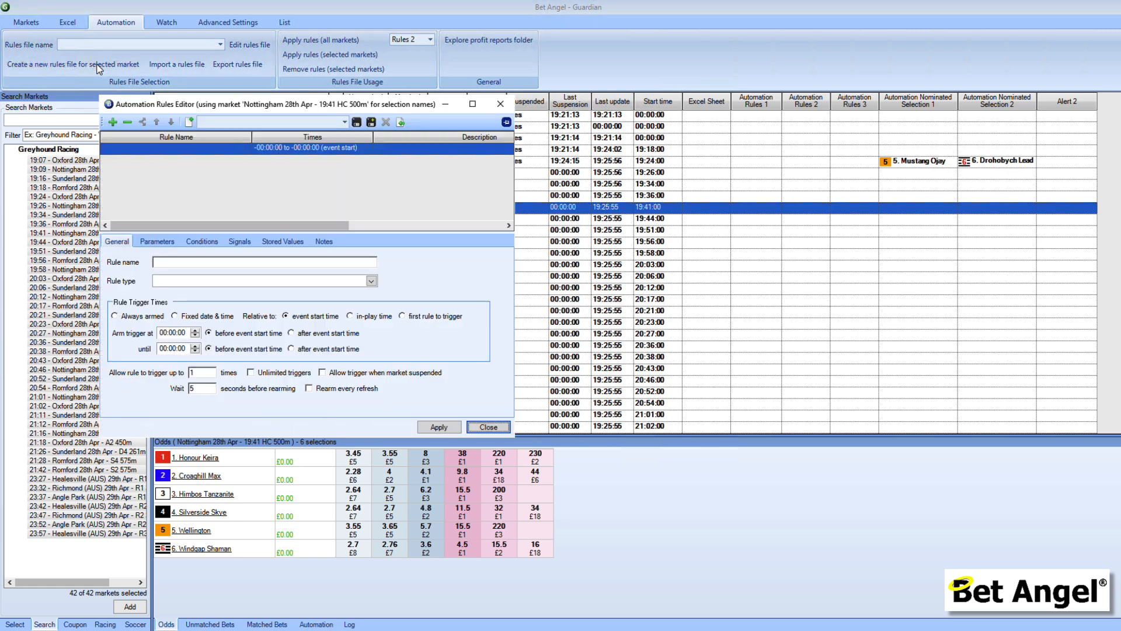
{"action": "left_click_drag", "start_coordinate": [317, 103], "coordinate": [577, 111]}
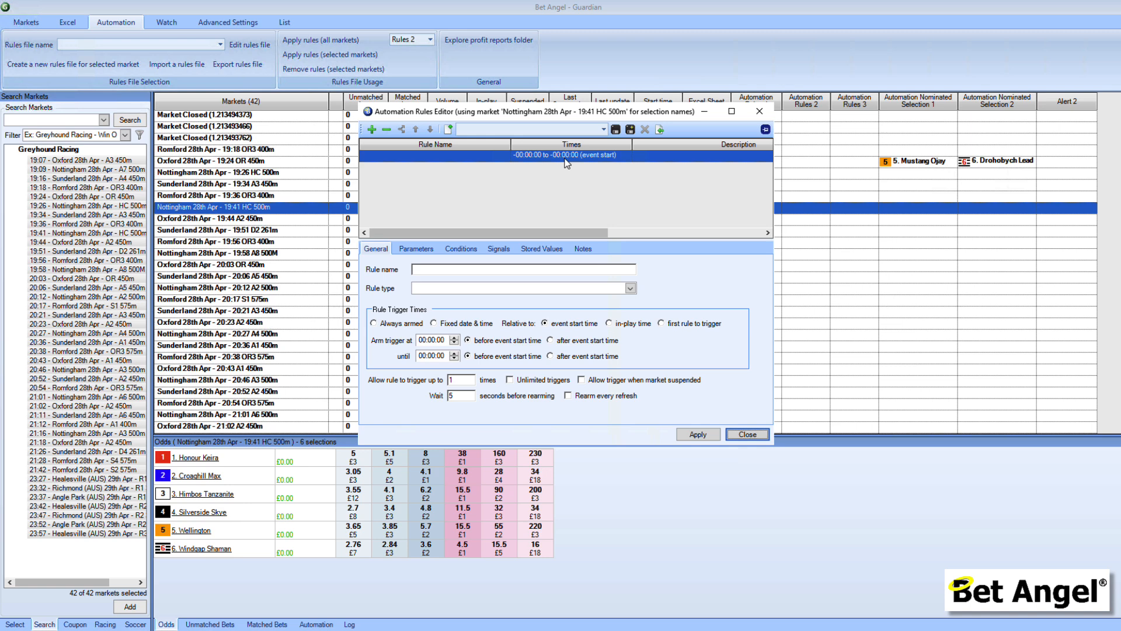
- Name the rule "Place a lay bet" and choose Place Lay Bet as its rule type
{"action": "left_click", "coordinate": [508, 270]}
{"action": "type", "text": "Place a lay bet"}
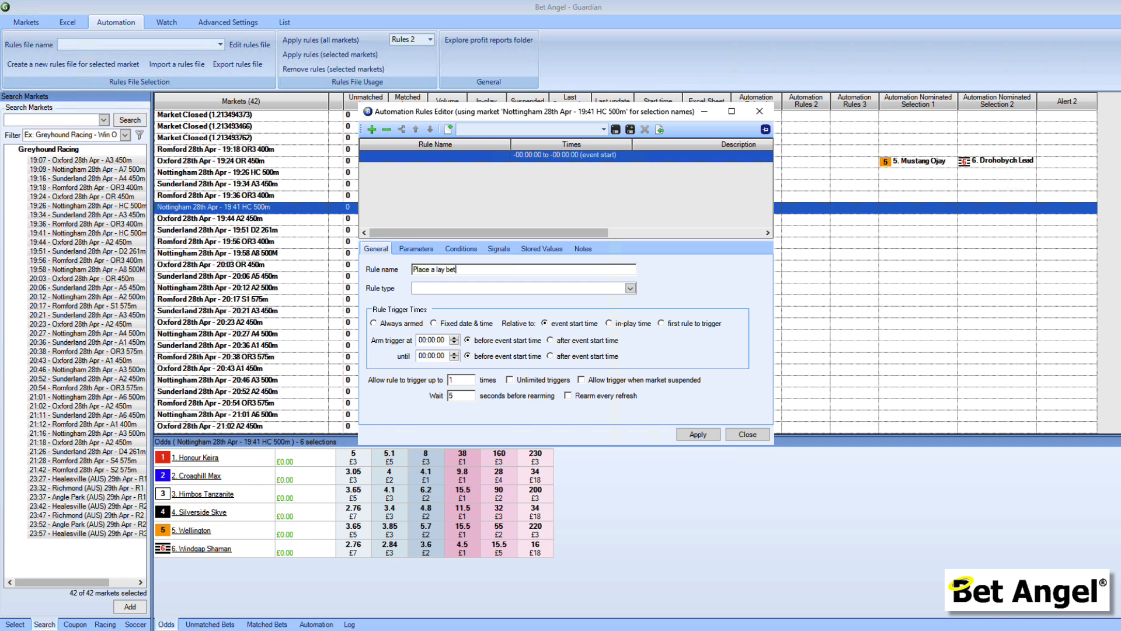
{"action": "left_click", "coordinate": [631, 289]}
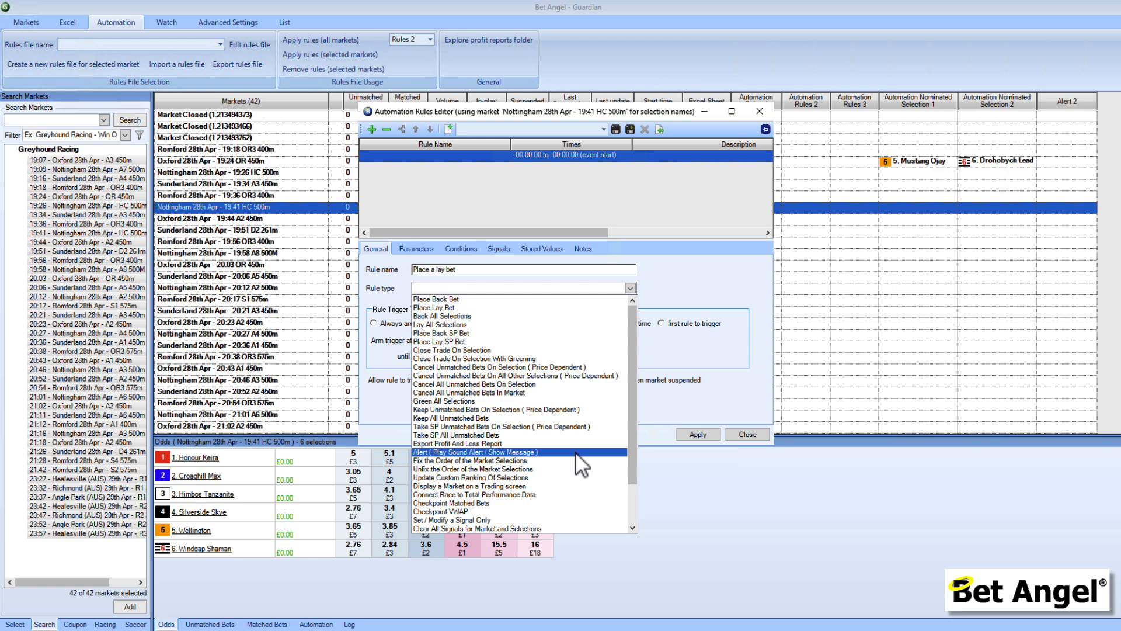
{"action": "mouse_move", "coordinate": [629, 440]}
{"action": "left_mouse_down"}
{"action": "mouse_move", "coordinate": [633, 485]}
{"action": "mouse_move", "coordinate": [632, 422]}
{"action": "left_mouse_up"}
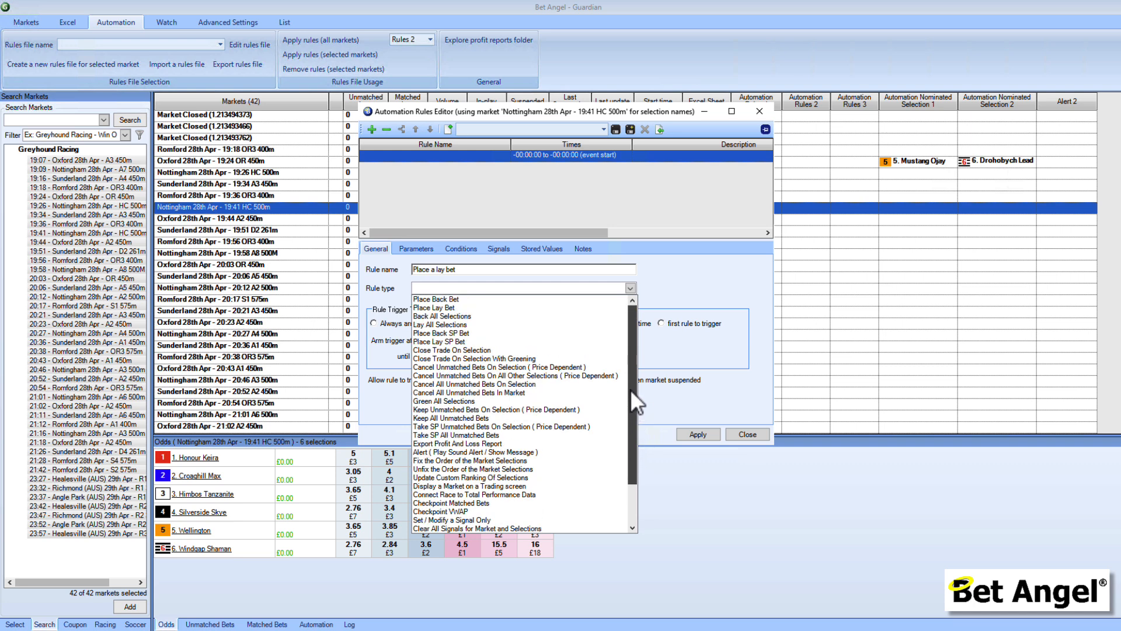
{"action": "left_click", "coordinate": [542, 307]}
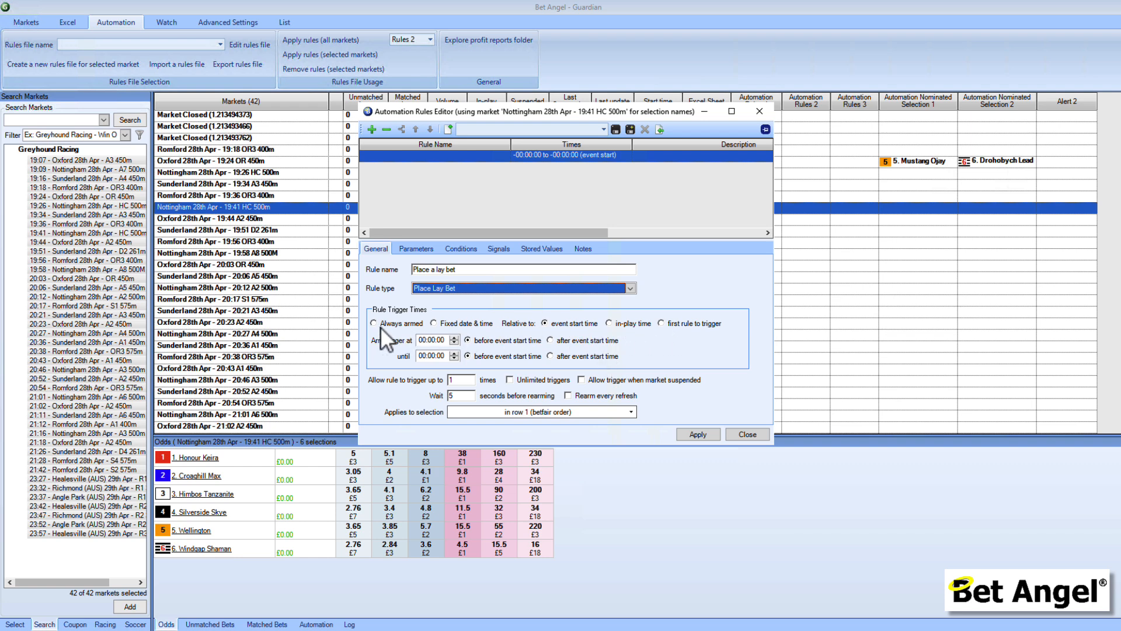
- Set the rule's trigger to arm at 00:01:00 before the event start time
{"action": "left_click", "coordinate": [431, 340]}
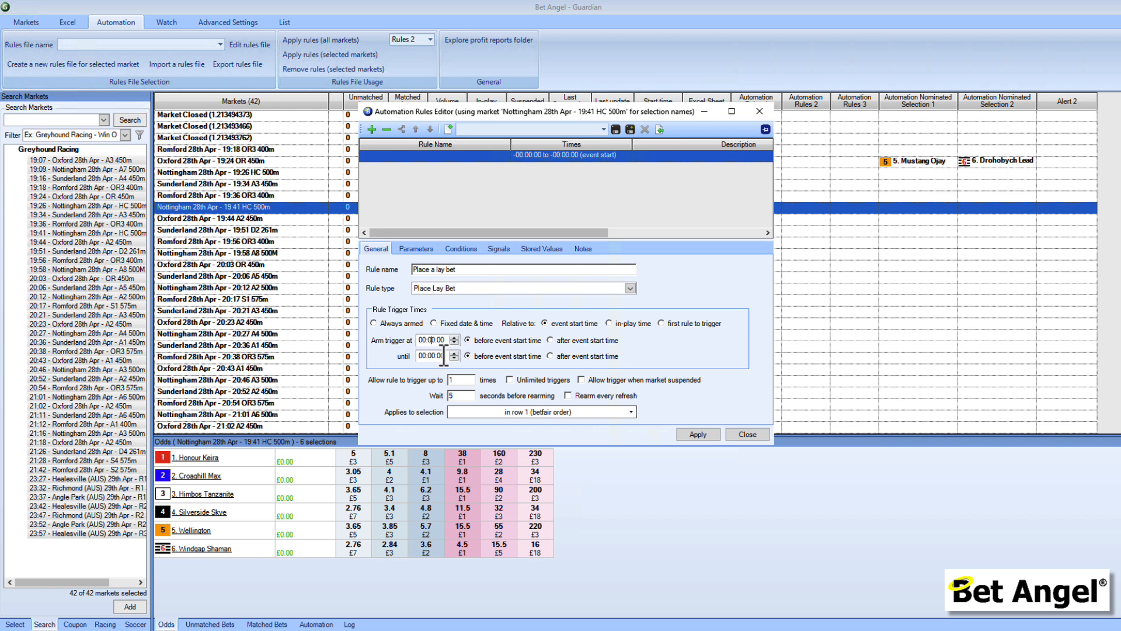
{"action": "type", "text": "1"}
{"action": "left_click", "coordinate": [469, 379]}
- Apply the rule to the selection in position 1, sorted in order of favouritism
{"action": "left_click", "coordinate": [616, 412]}
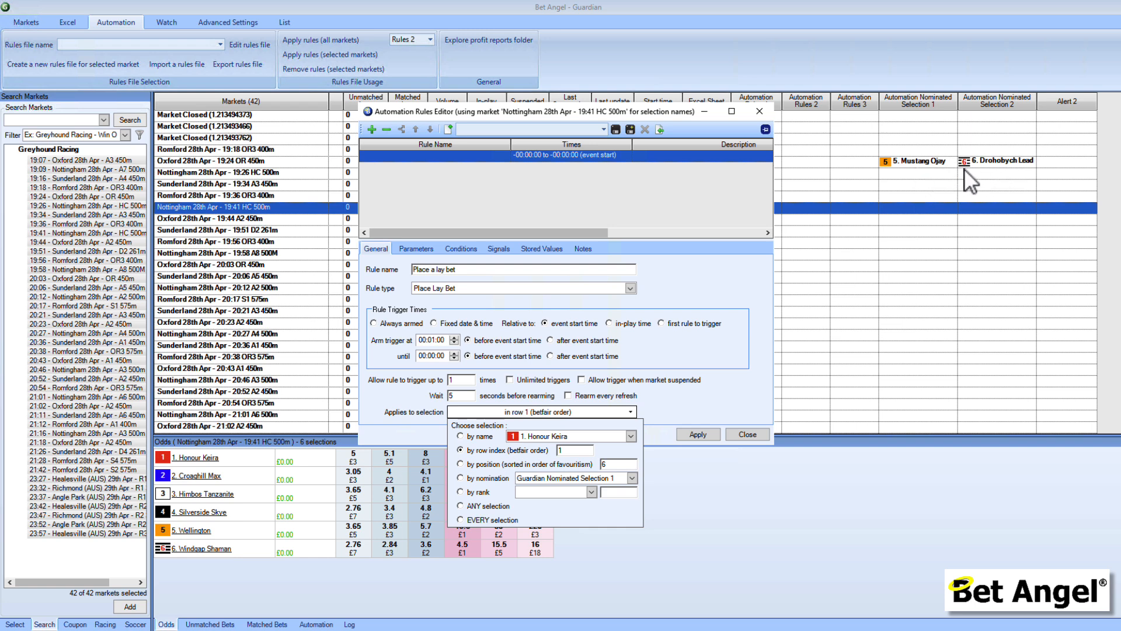
{"action": "left_click", "coordinate": [492, 479]}
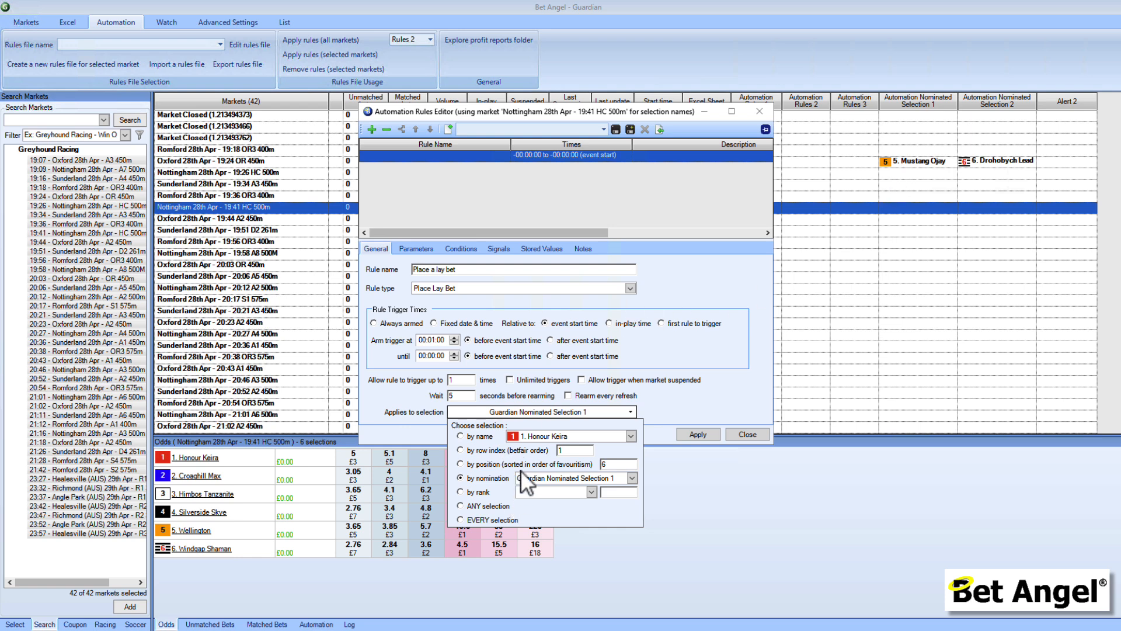
{"action": "left_click", "coordinate": [497, 465]}
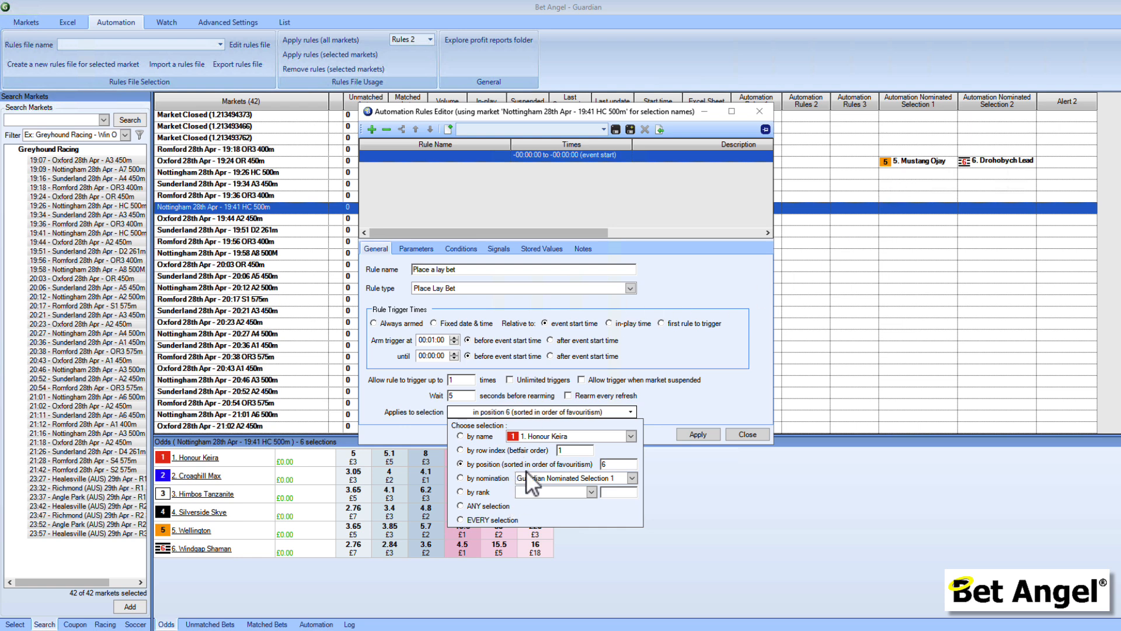
{"action": "double_click", "coordinate": [615, 465]}
{"action": "type", "text": "1"}
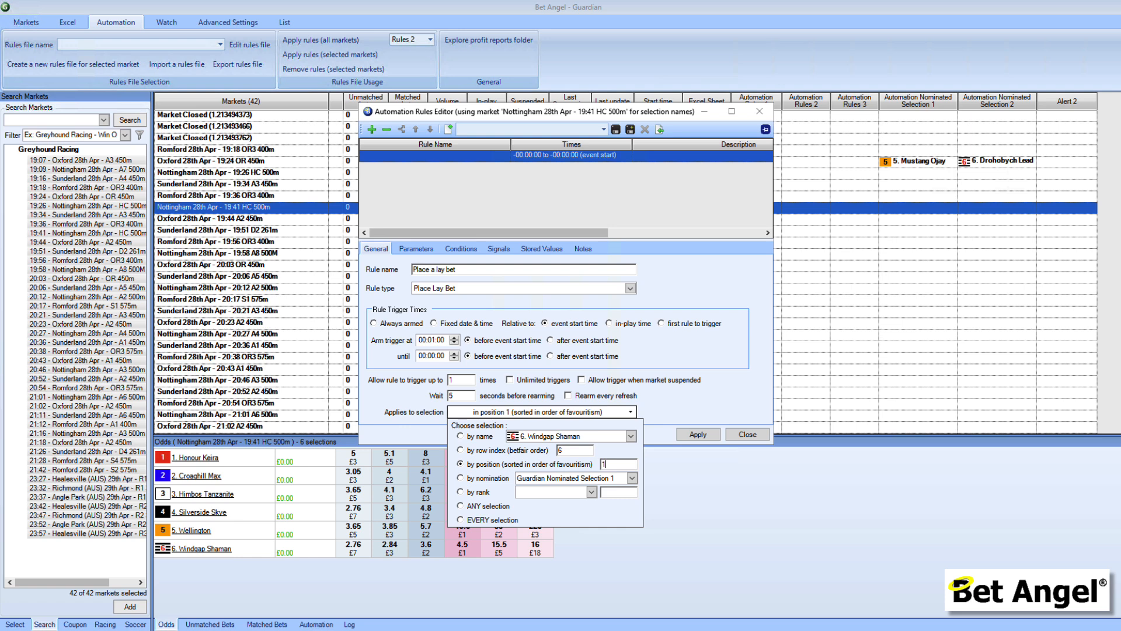
{"action": "left_click", "coordinate": [672, 407]}
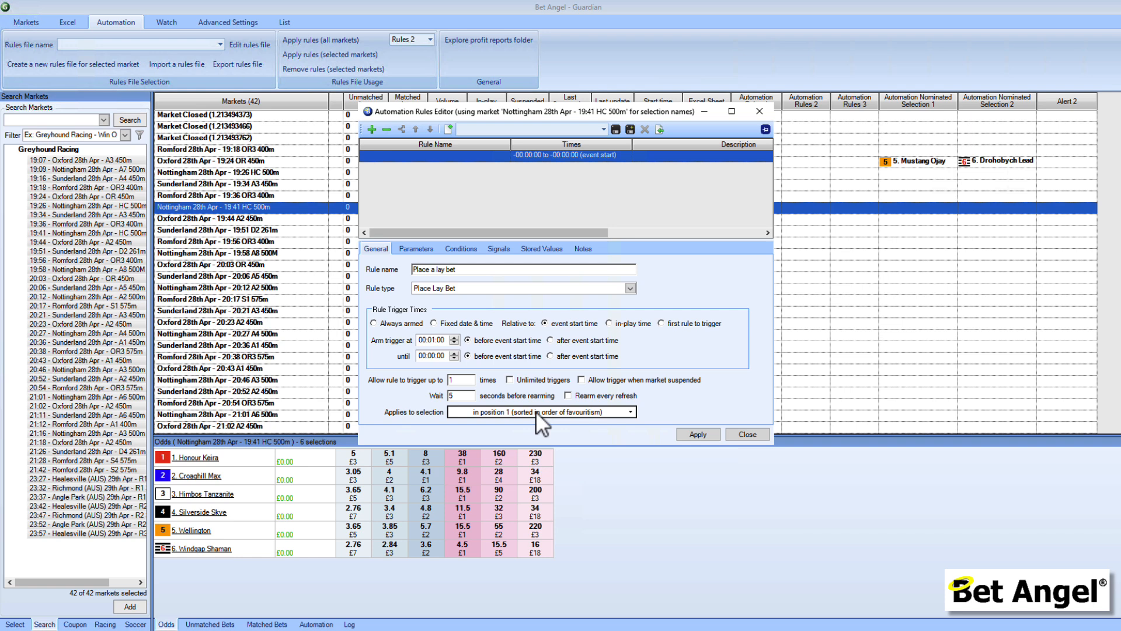
- Set the lay bet to be placed at the Best market price in the rule's parameters
{"action": "left_click", "coordinate": [412, 249]}
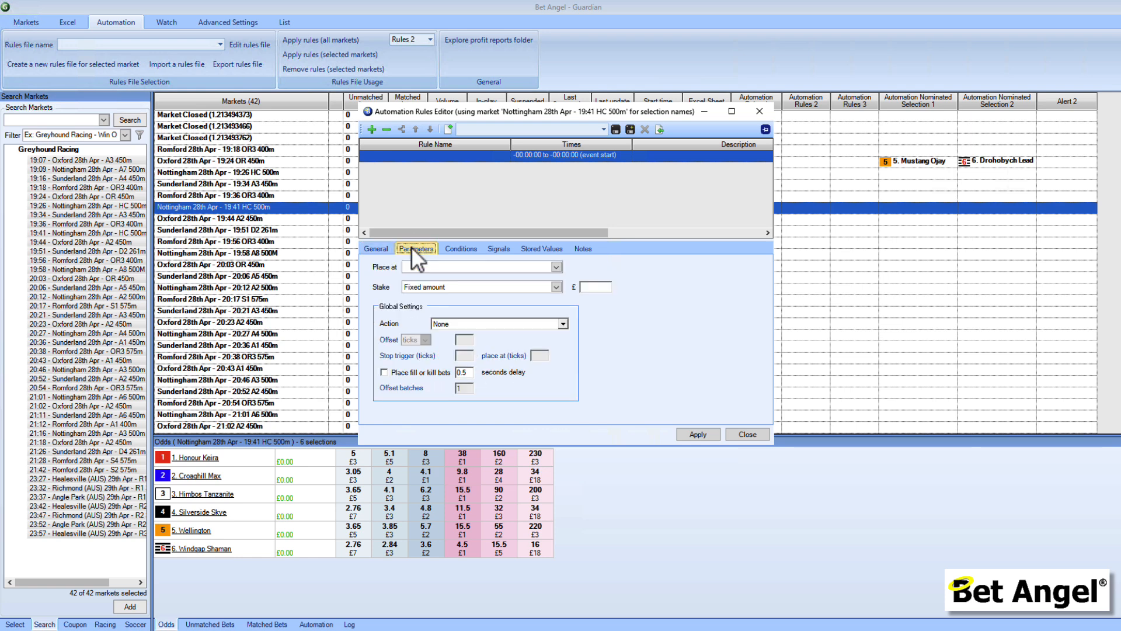
{"action": "left_click", "coordinate": [556, 268]}
{"action": "left_click", "coordinate": [556, 268]}
{"action": "left_click", "coordinate": [556, 267]}
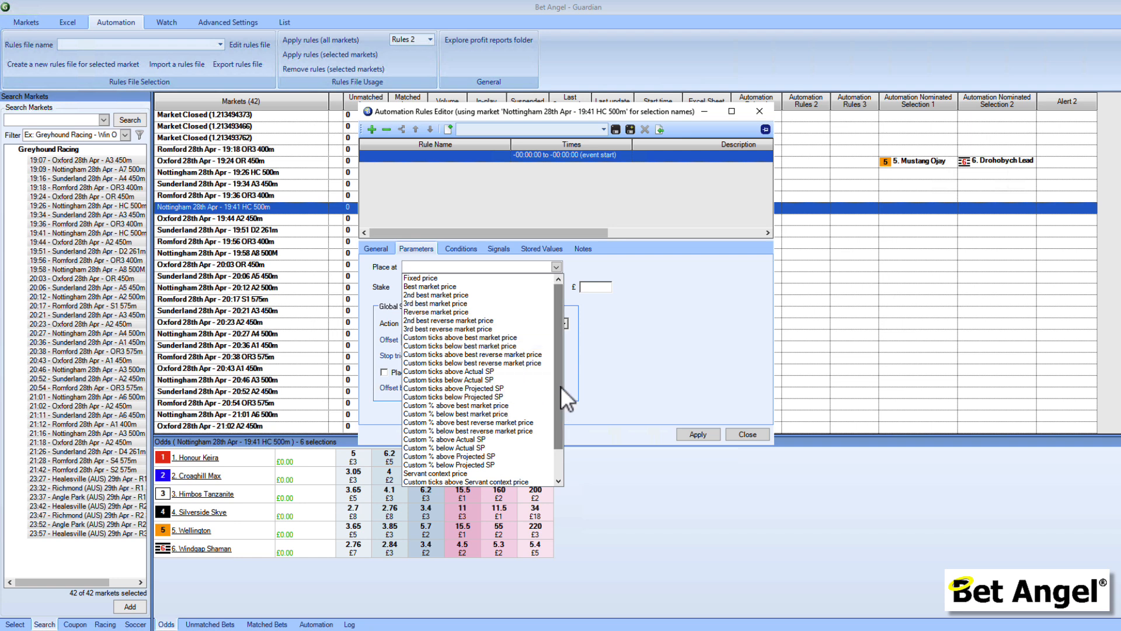
{"action": "scroll", "coordinate": [562, 380], "scroll_direction": "down", "scroll_amount": 1}
{"action": "scroll", "coordinate": [558, 376], "scroll_direction": "up", "scroll_amount": 1}
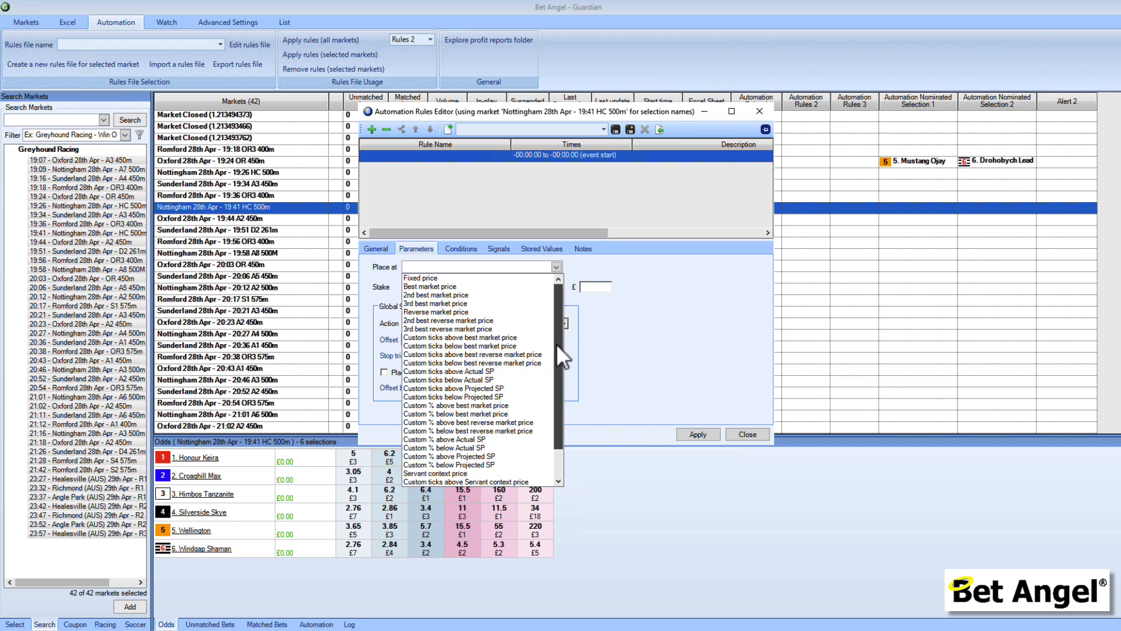
{"action": "scroll", "coordinate": [556, 380], "scroll_direction": "down", "scroll_amount": 1}
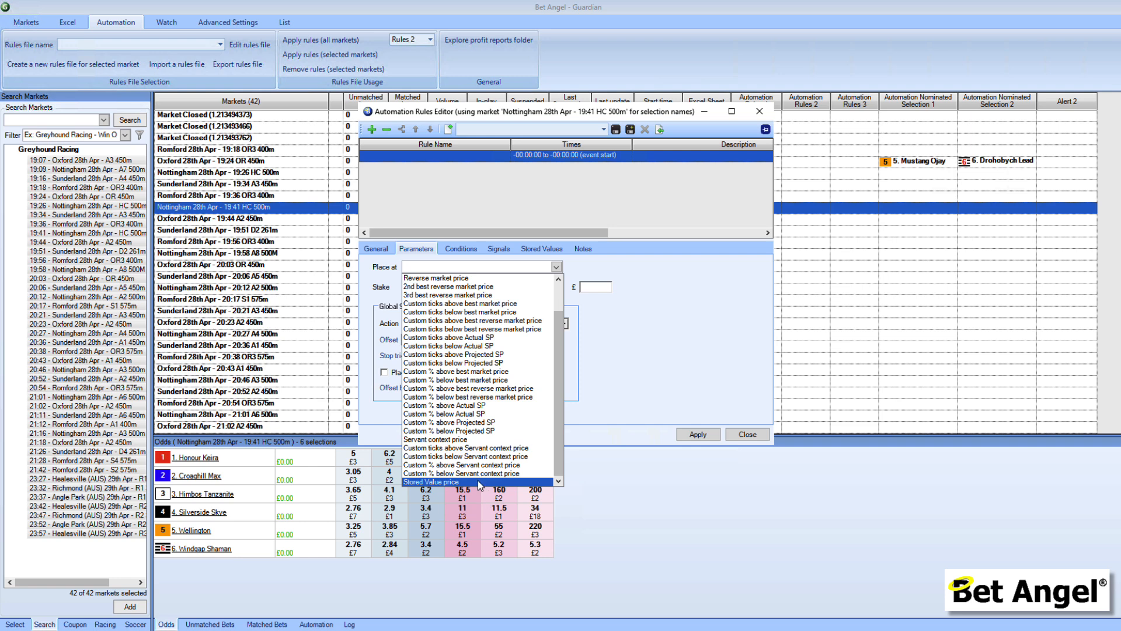
{"action": "left_click", "coordinate": [644, 281]}
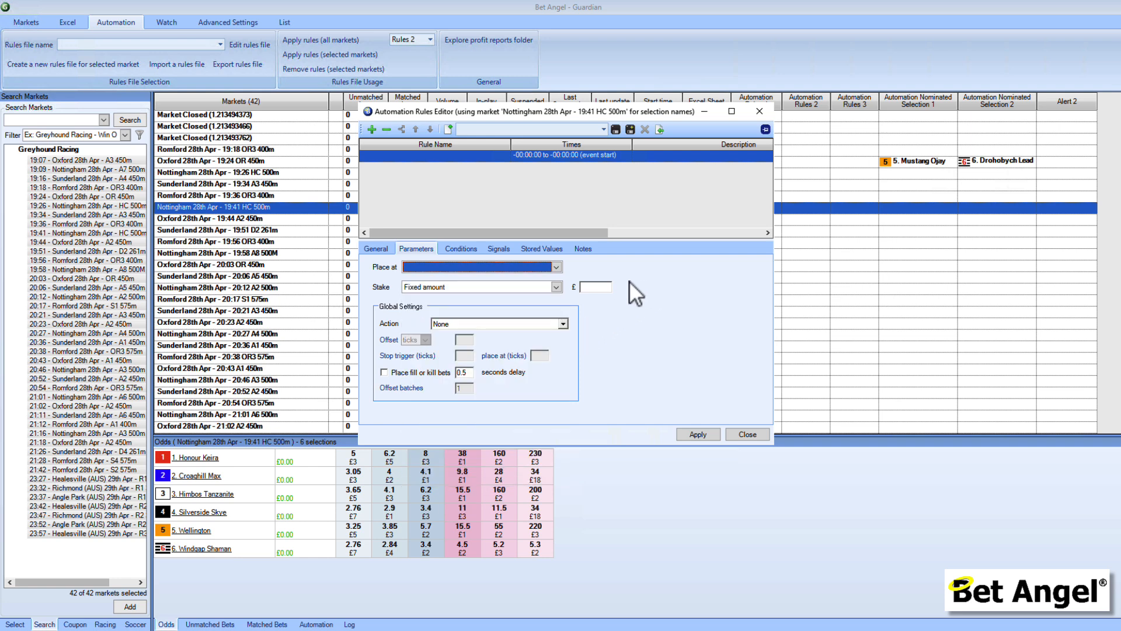
{"action": "left_click", "coordinate": [554, 267]}
{"action": "left_click", "coordinate": [478, 286]}
- Set the stake to By liability (Back & Lay) with an amount of £10, keeping the global action at None
{"action": "left_click", "coordinate": [443, 289]}
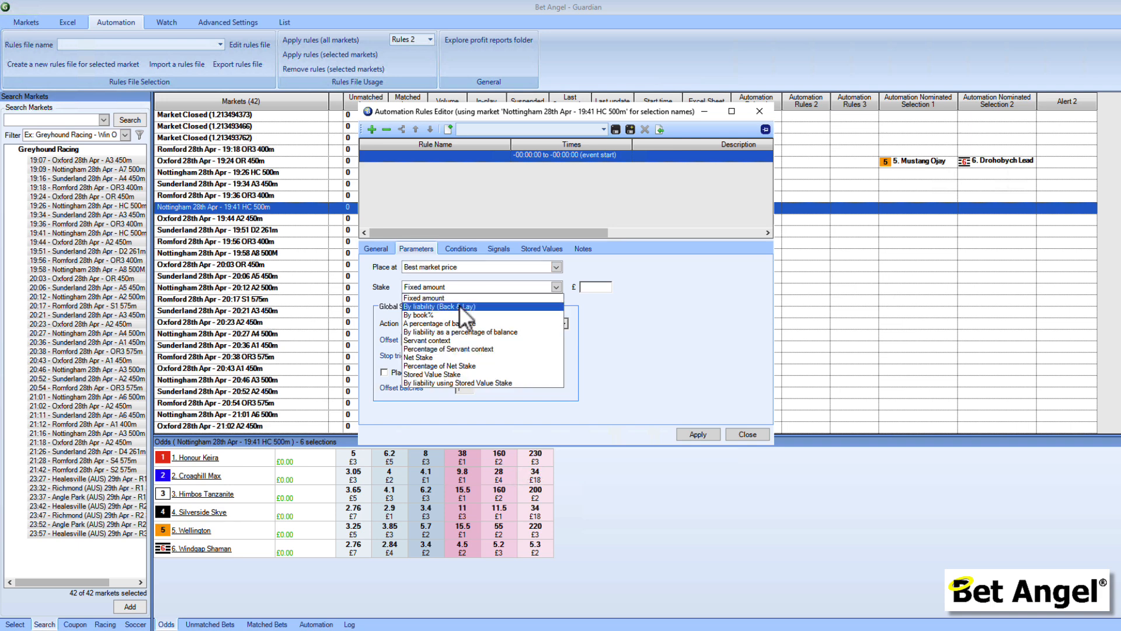
{"action": "left_click", "coordinate": [459, 305]}
{"action": "left_click", "coordinate": [594, 289]}
{"action": "type", "text": "10"}
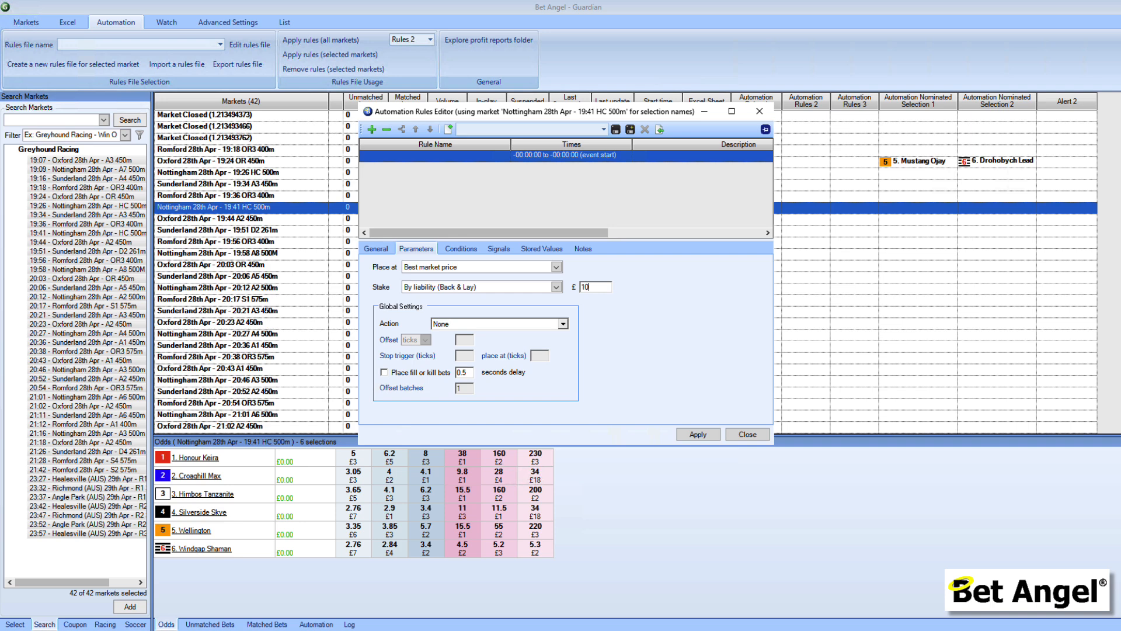
{"action": "left_click", "coordinate": [564, 323]}
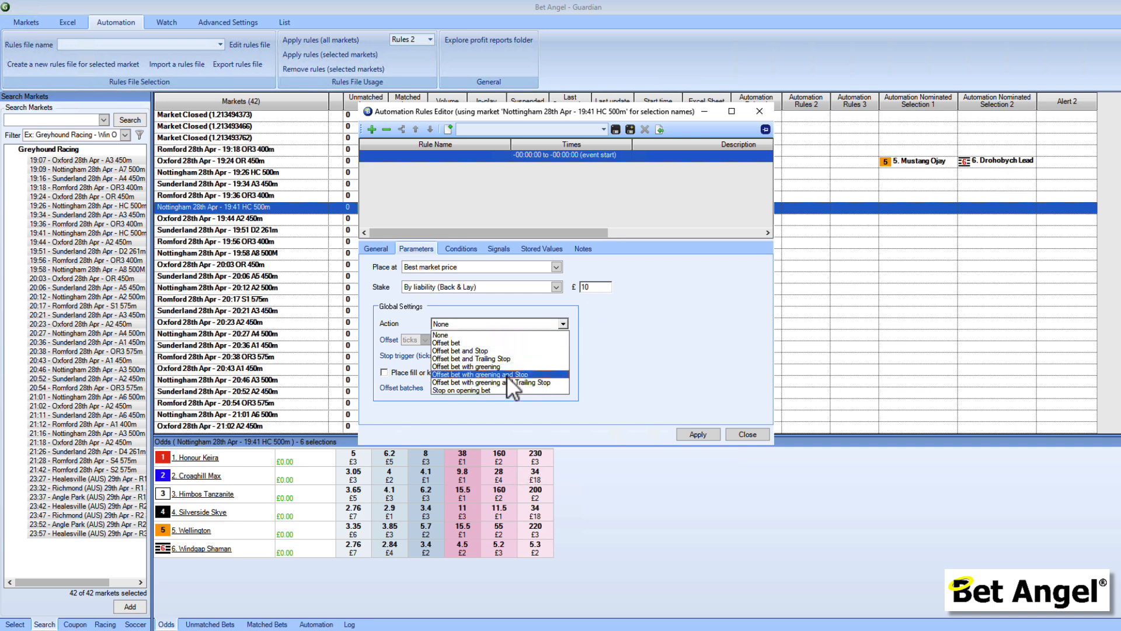
{"action": "left_click", "coordinate": [563, 323]}
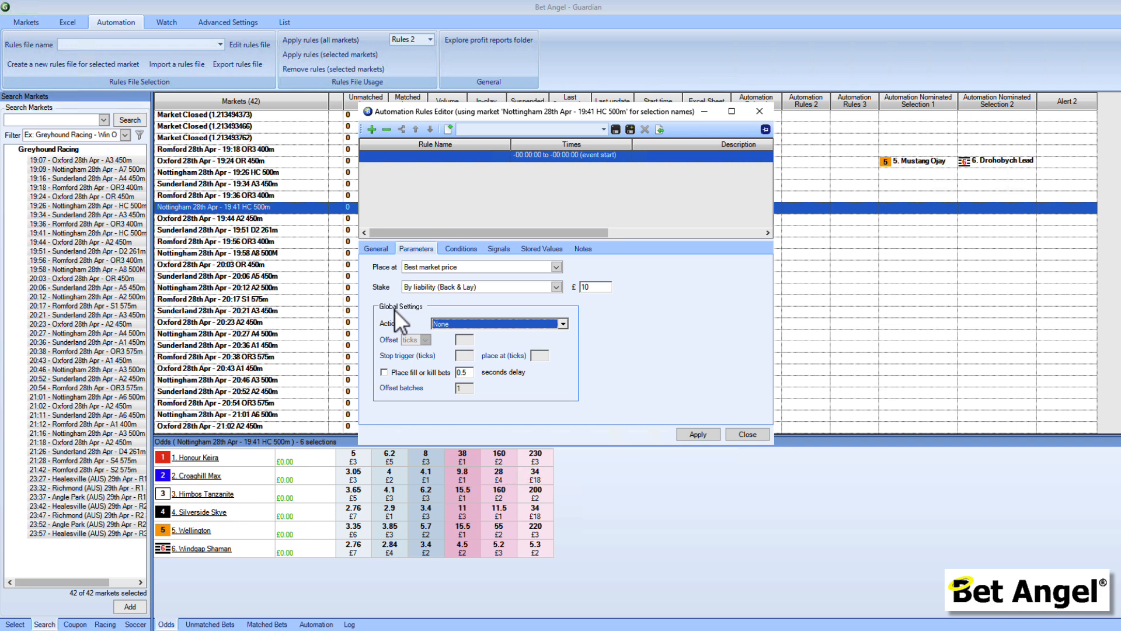
- Add a condition to the rule that starts a group in which all conditions must be true
{"action": "left_click", "coordinate": [458, 248]}
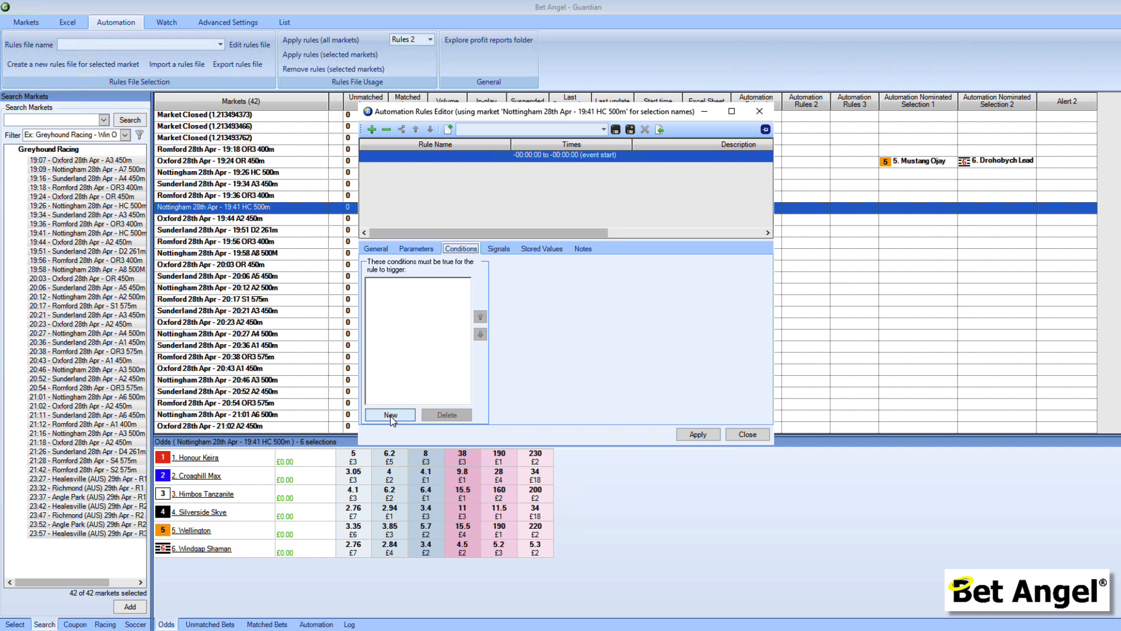
{"action": "left_click", "coordinate": [390, 415]}
{"action": "left_click", "coordinate": [624, 269]}
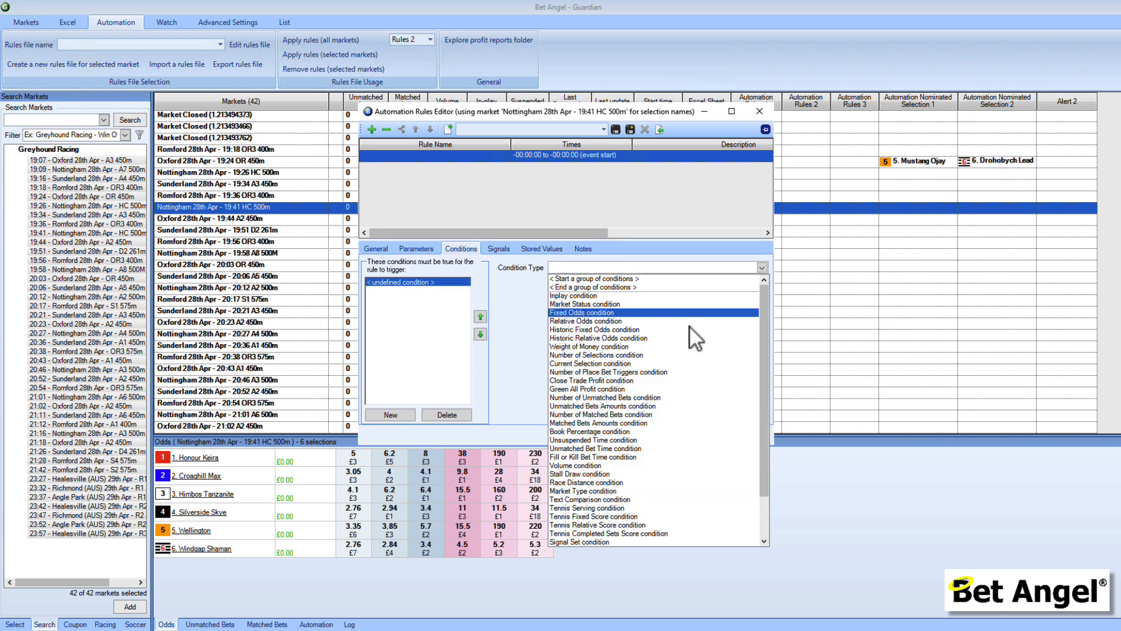
{"action": "left_click_drag", "start_coordinate": [762, 307], "coordinate": [766, 281]}
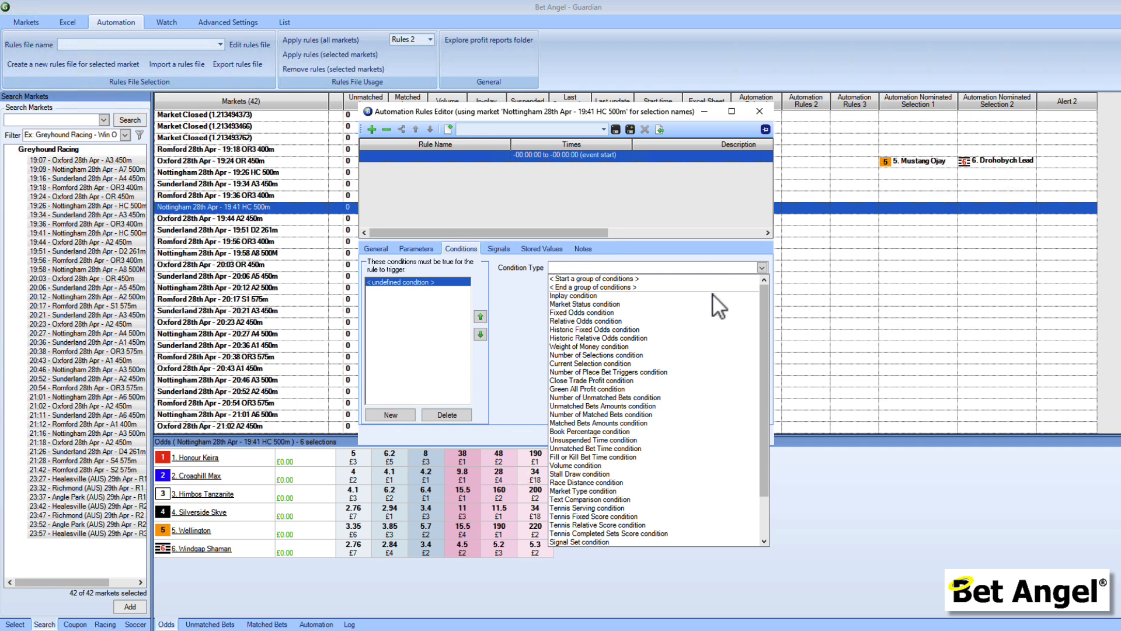
{"action": "left_click_drag", "start_coordinate": [762, 354], "coordinate": [745, 435]}
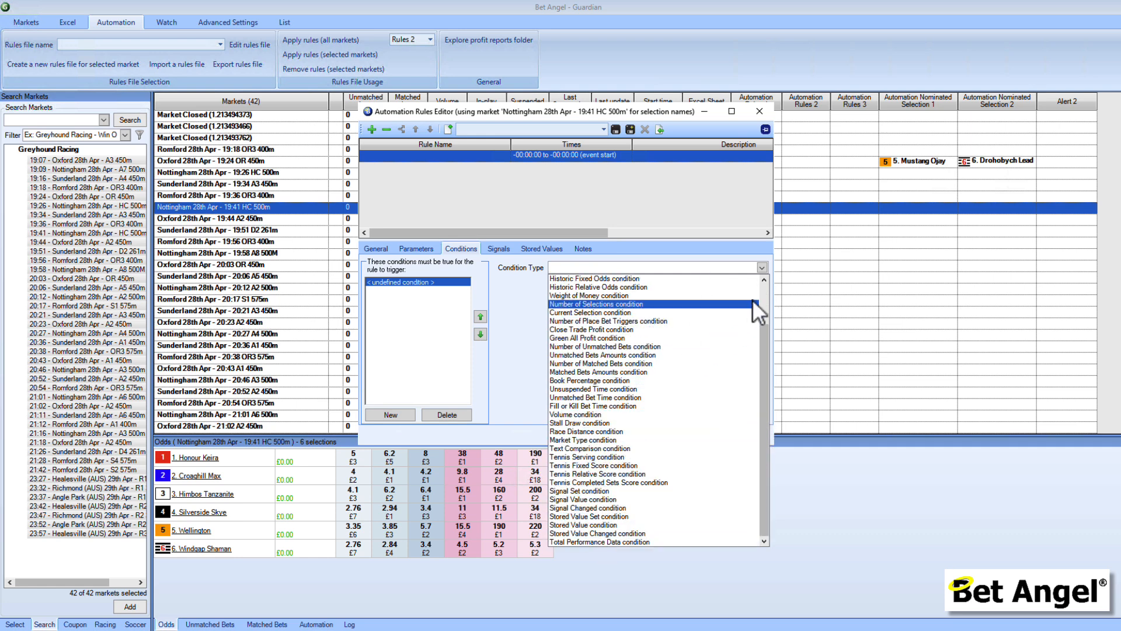
{"action": "left_click", "coordinate": [762, 293]}
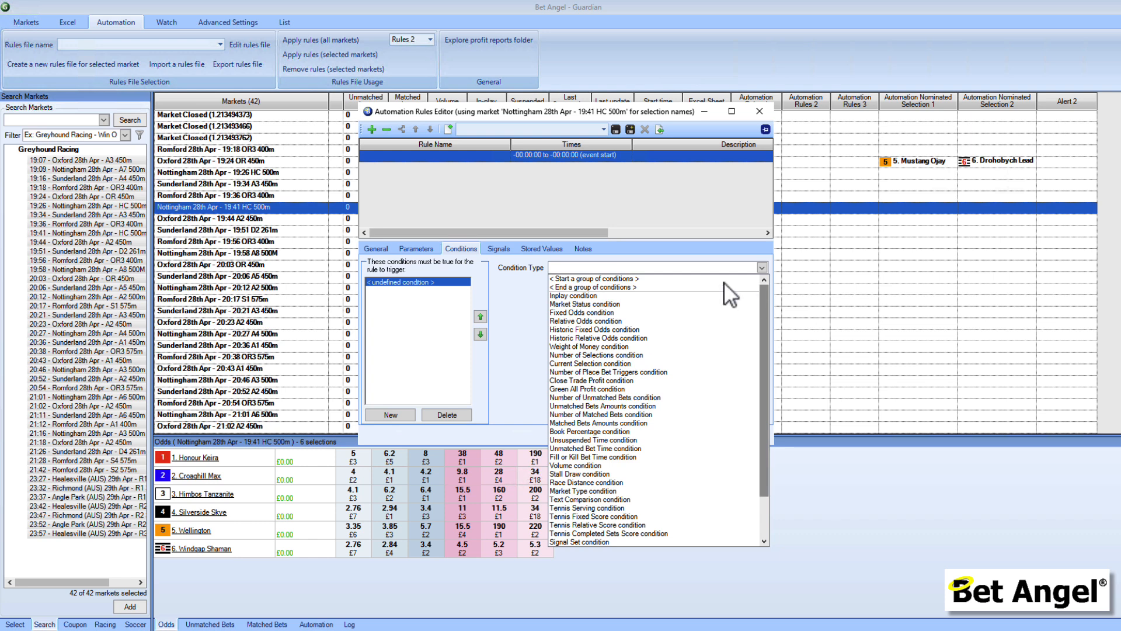
{"action": "left_click", "coordinate": [598, 280]}
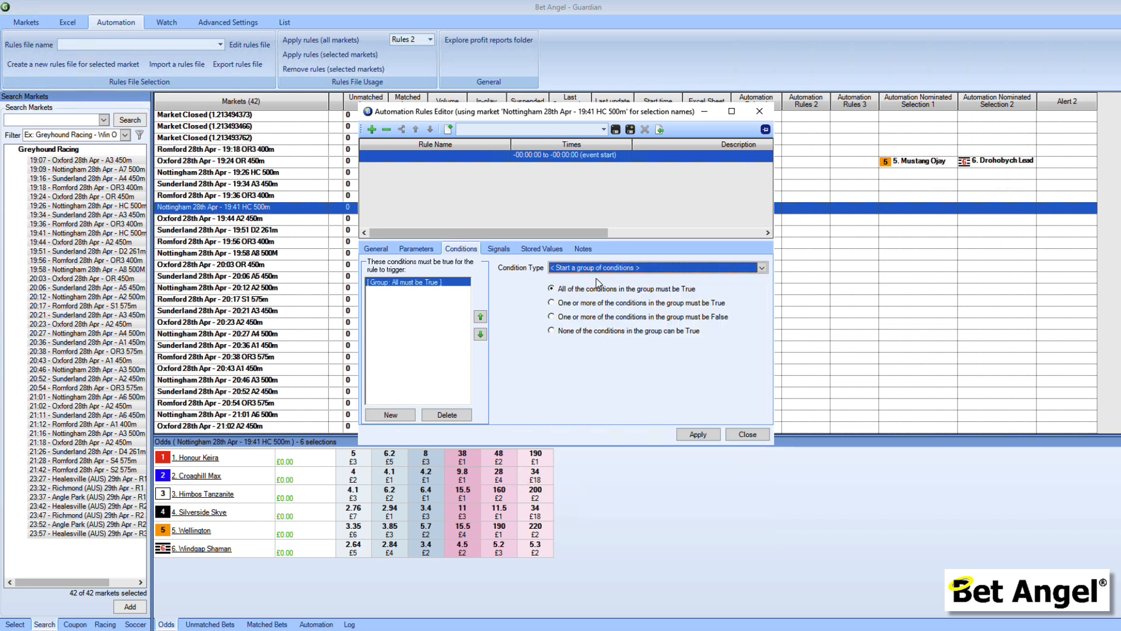
- Add a Fixed Odds condition to the group requiring the current selection's lay price to be greater than 3
{"action": "left_click", "coordinate": [394, 414]}
{"action": "left_click", "coordinate": [660, 267]}
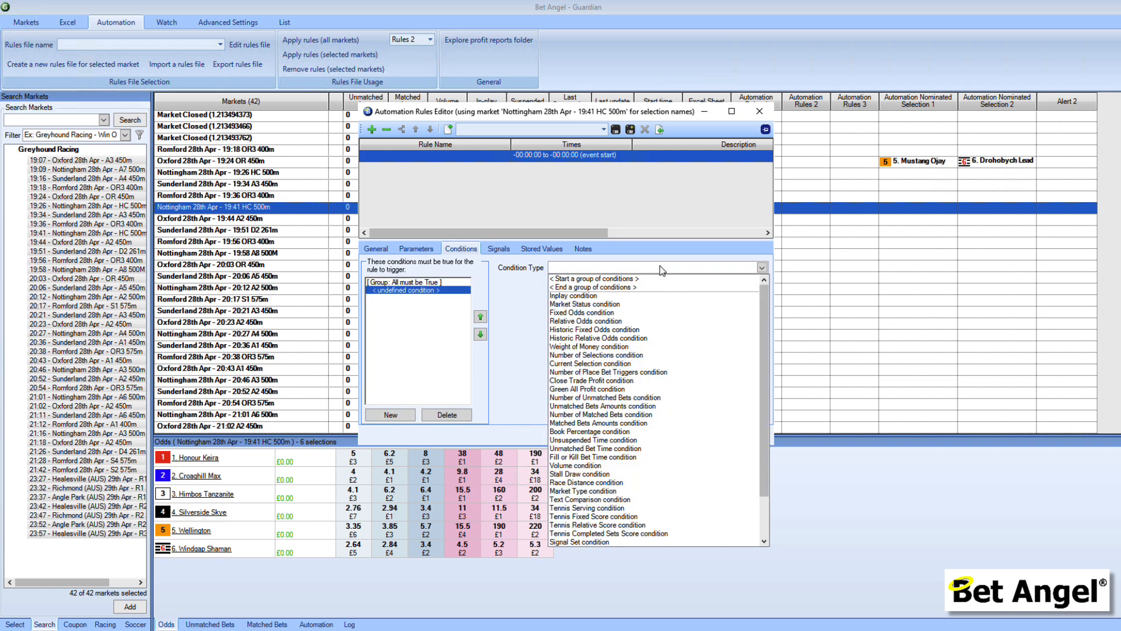
{"action": "left_click", "coordinate": [601, 314]}
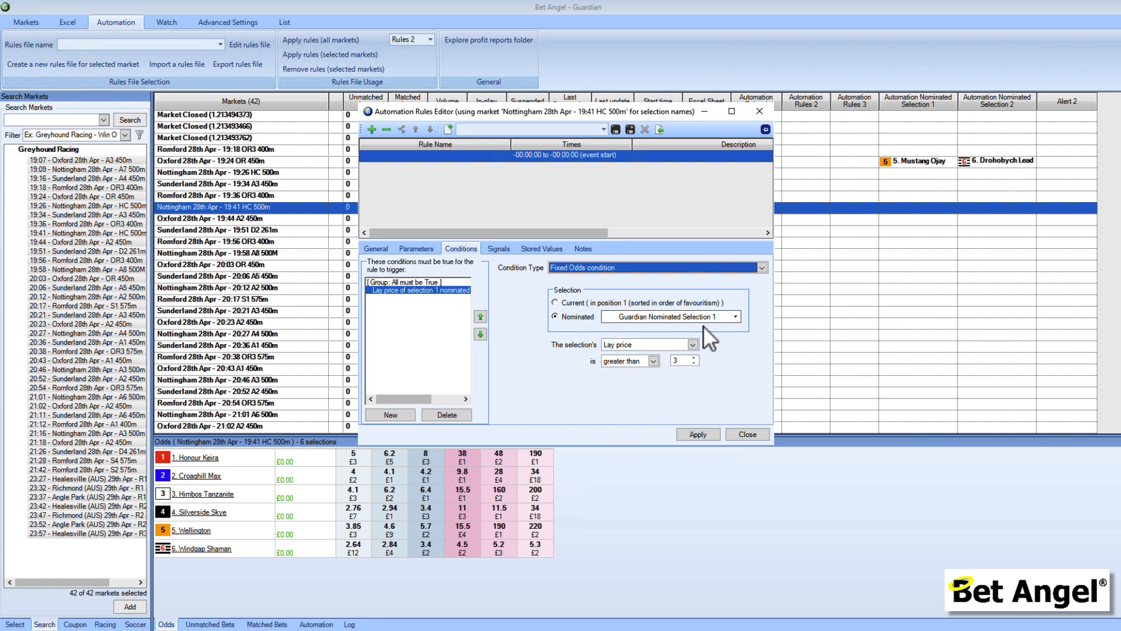
{"action": "left_click", "coordinate": [562, 303]}
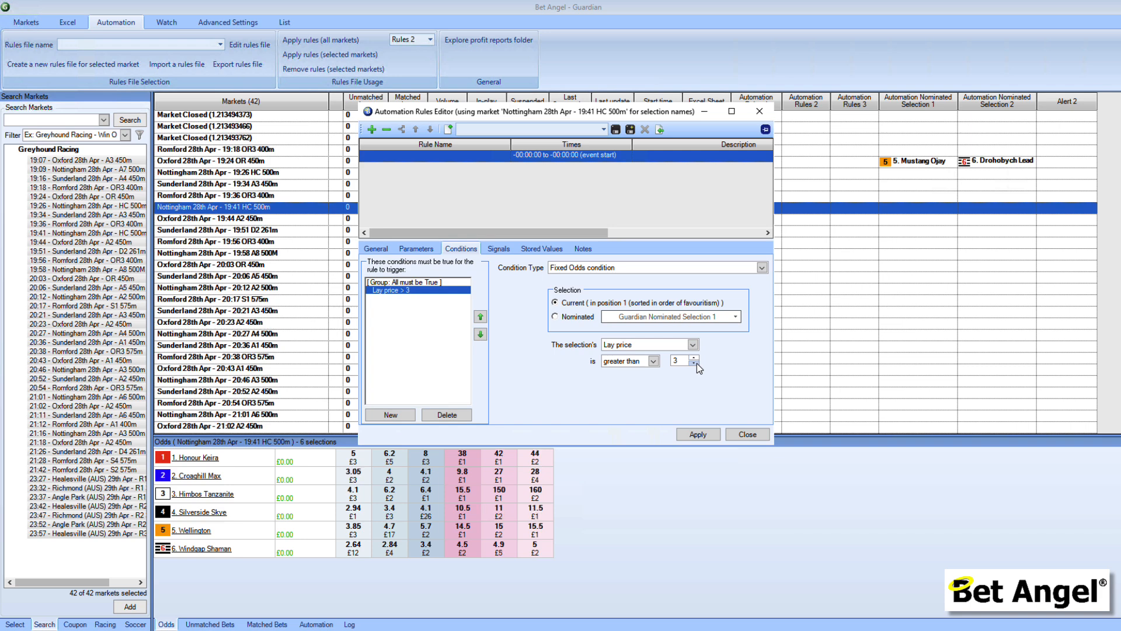
- Add a second Fixed Odds condition requiring the current selection's lay price to be less than 10
{"action": "left_click", "coordinate": [392, 414]}
{"action": "left_click", "coordinate": [627, 266]}
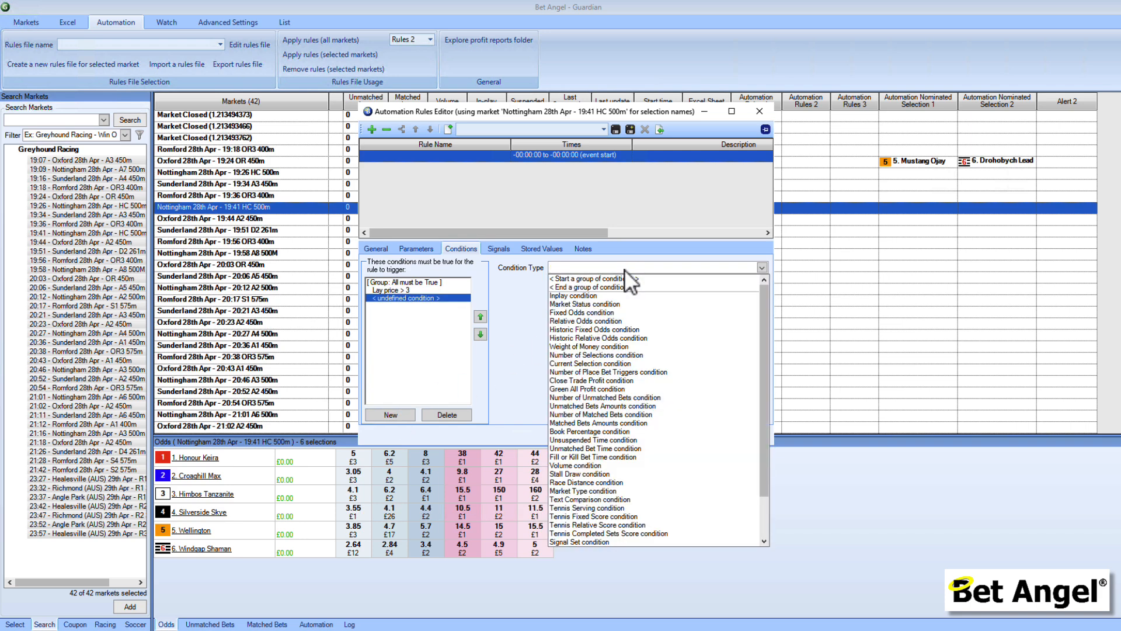
{"action": "left_click", "coordinate": [602, 316]}
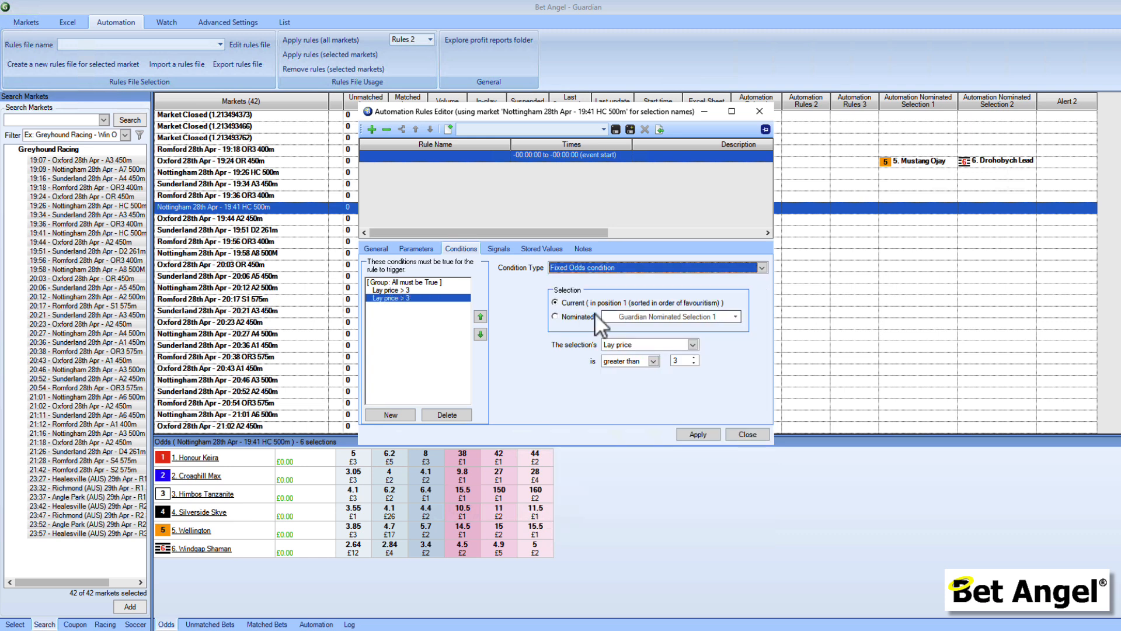
{"action": "left_click", "coordinate": [650, 361]}
{"action": "left_click", "coordinate": [626, 376]}
{"action": "left_click", "coordinate": [673, 360]}
{"action": "type", "text": "10"}
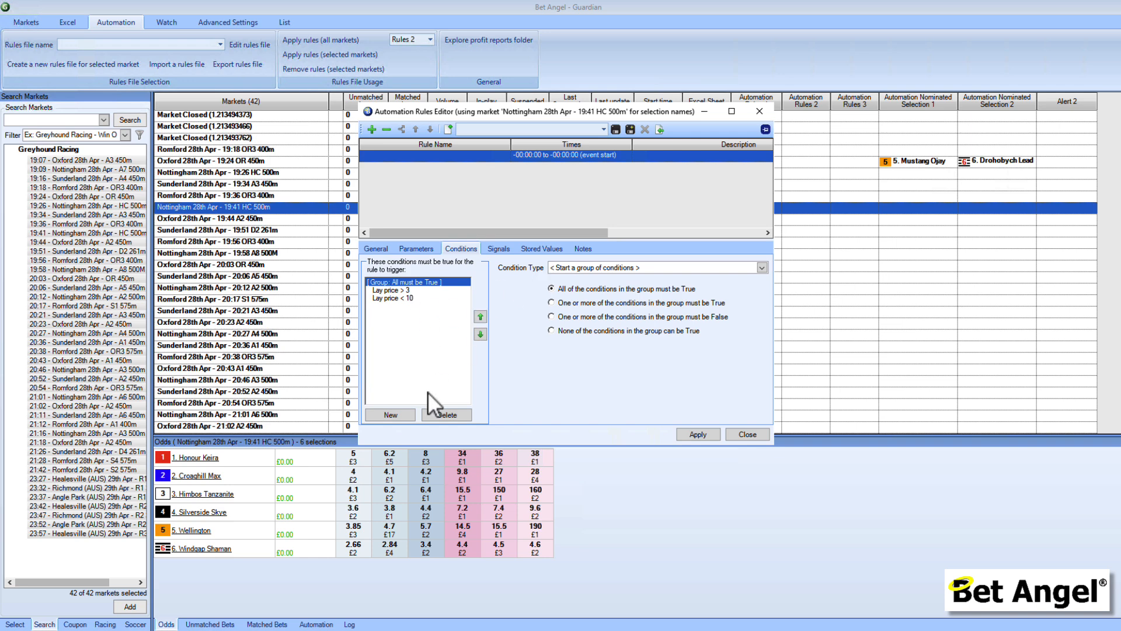
- Add an end-of-group condition and move it below the two lay price conditions
{"action": "left_click", "coordinate": [391, 414]}
{"action": "left_click", "coordinate": [595, 268]}
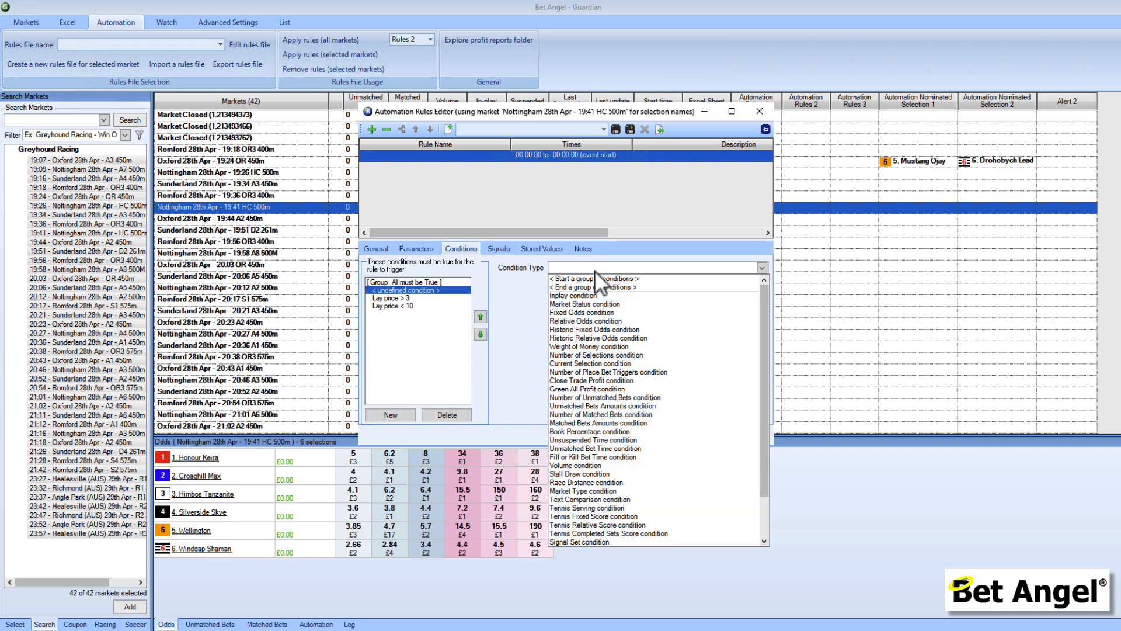
{"action": "left_click", "coordinate": [593, 287]}
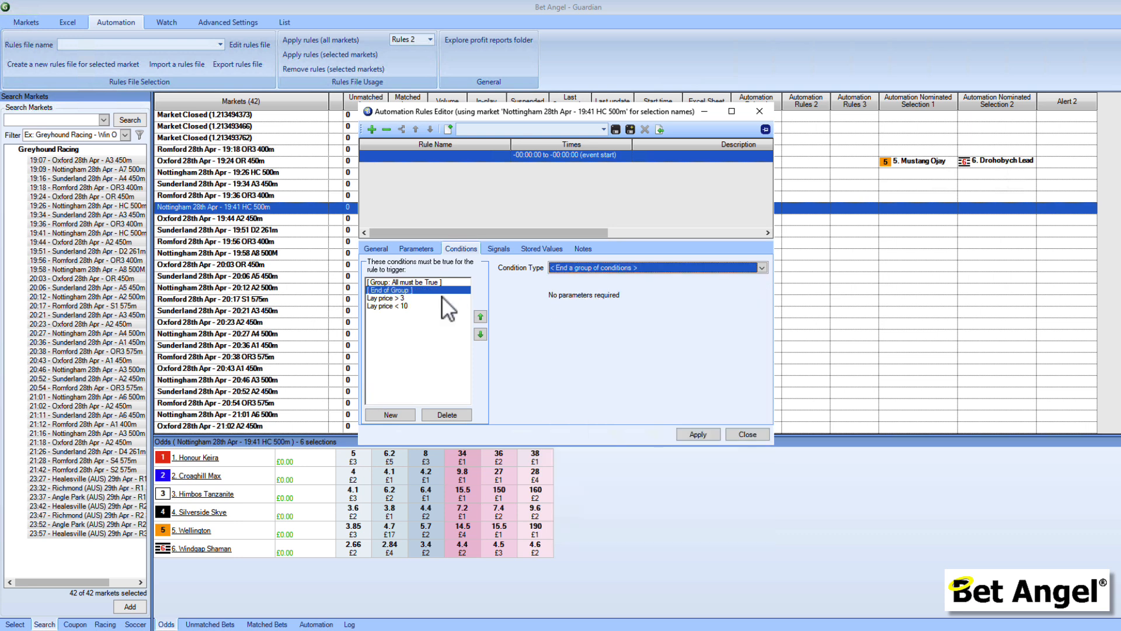
{"action": "left_click", "coordinate": [480, 333]}
{"action": "left_click", "coordinate": [480, 334]}
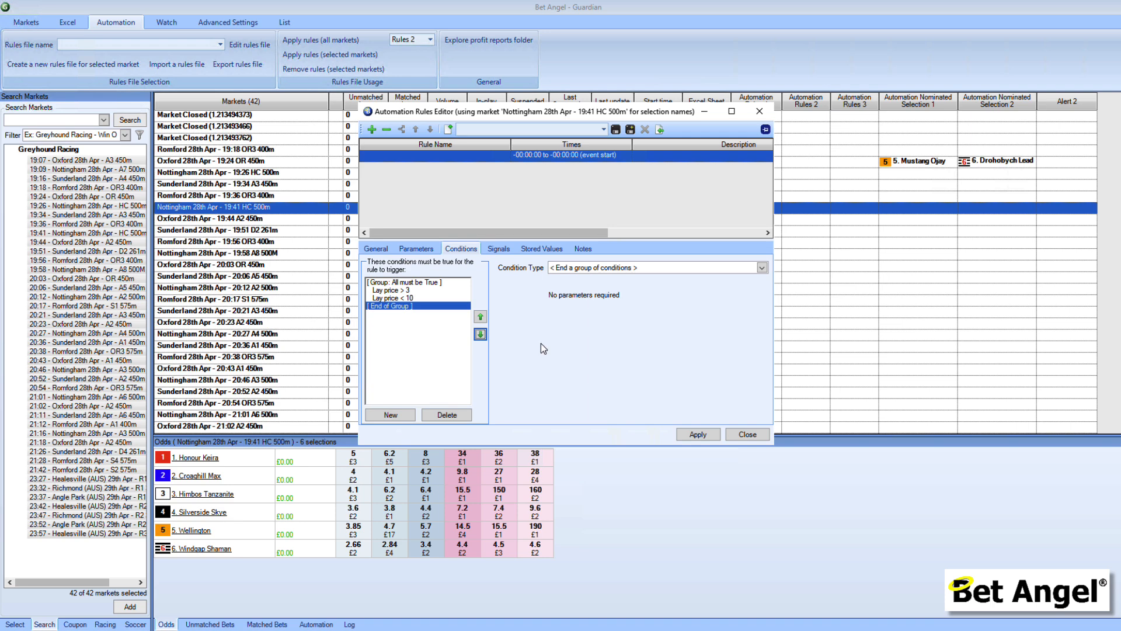
- Review the available condition types and the rule's signal and stored value settings
{"action": "left_click", "coordinate": [760, 267]}
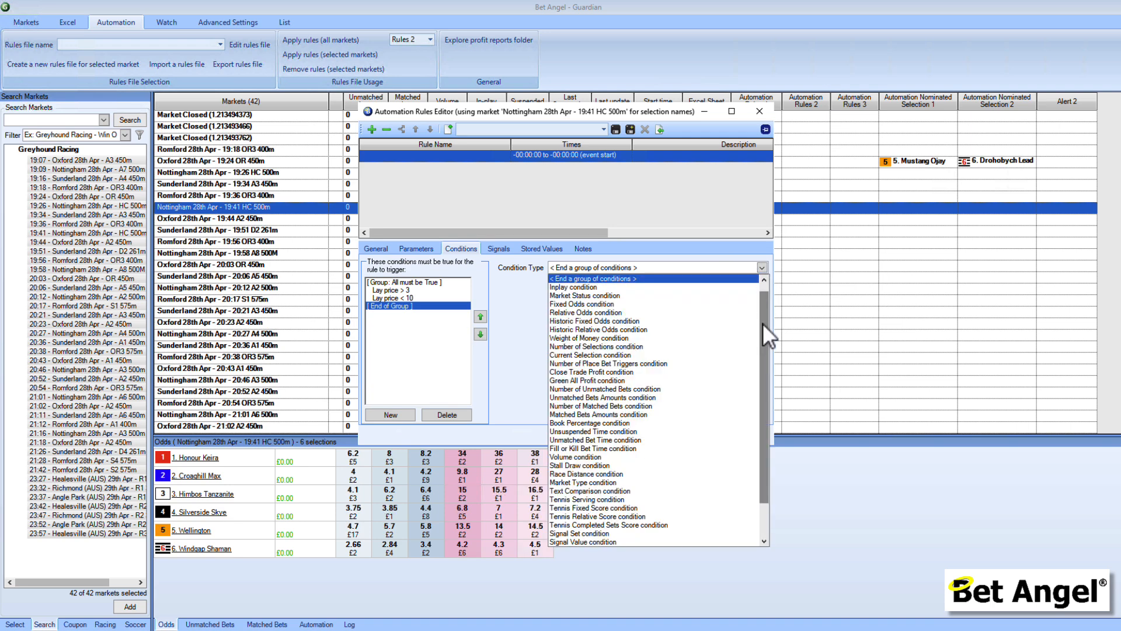
{"action": "left_click_drag", "start_coordinate": [762, 321], "coordinate": [762, 379]}
{"action": "scroll", "coordinate": [768, 324], "scroll_direction": "up", "scroll_amount": 2}
{"action": "left_click", "coordinate": [531, 310]}
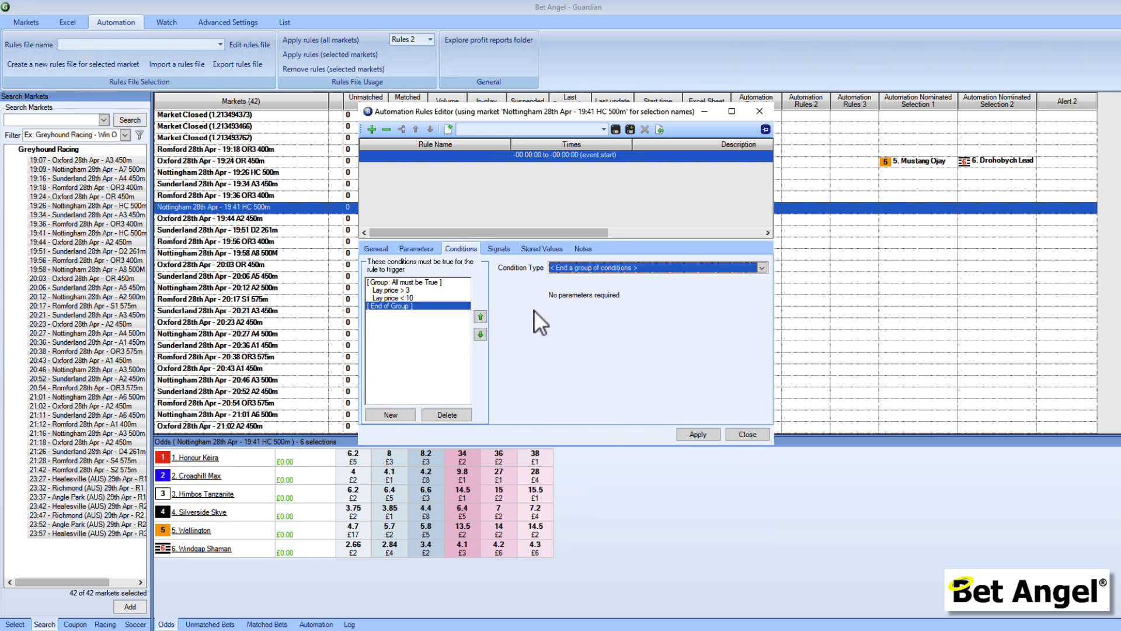
{"action": "left_click", "coordinate": [499, 249]}
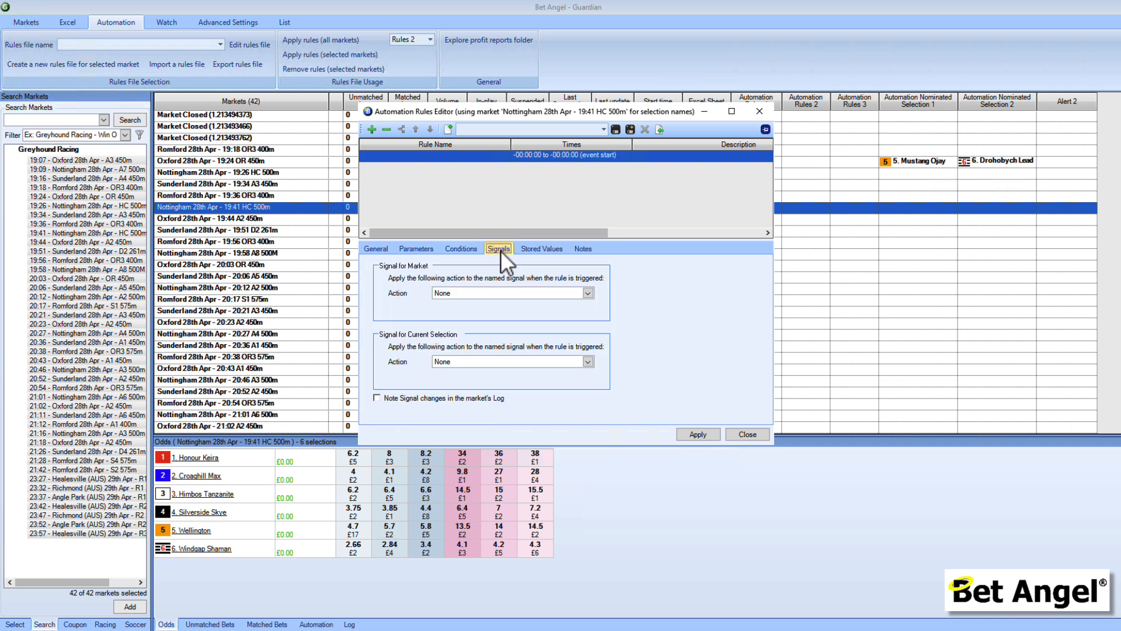
{"action": "left_click", "coordinate": [541, 250]}
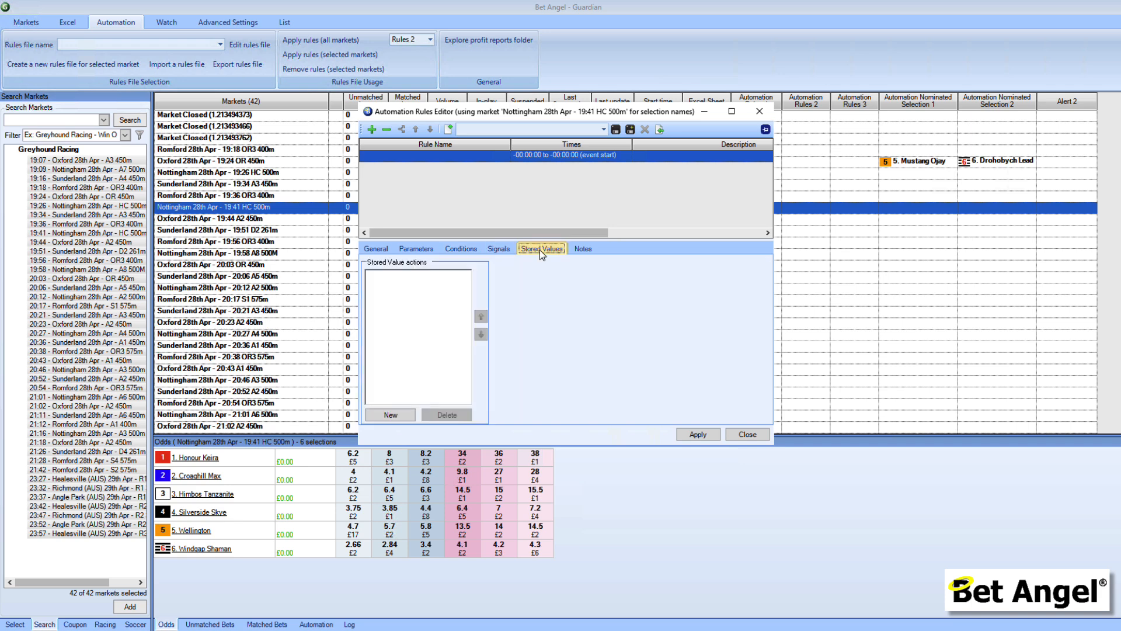
{"action": "left_click", "coordinate": [506, 250]}
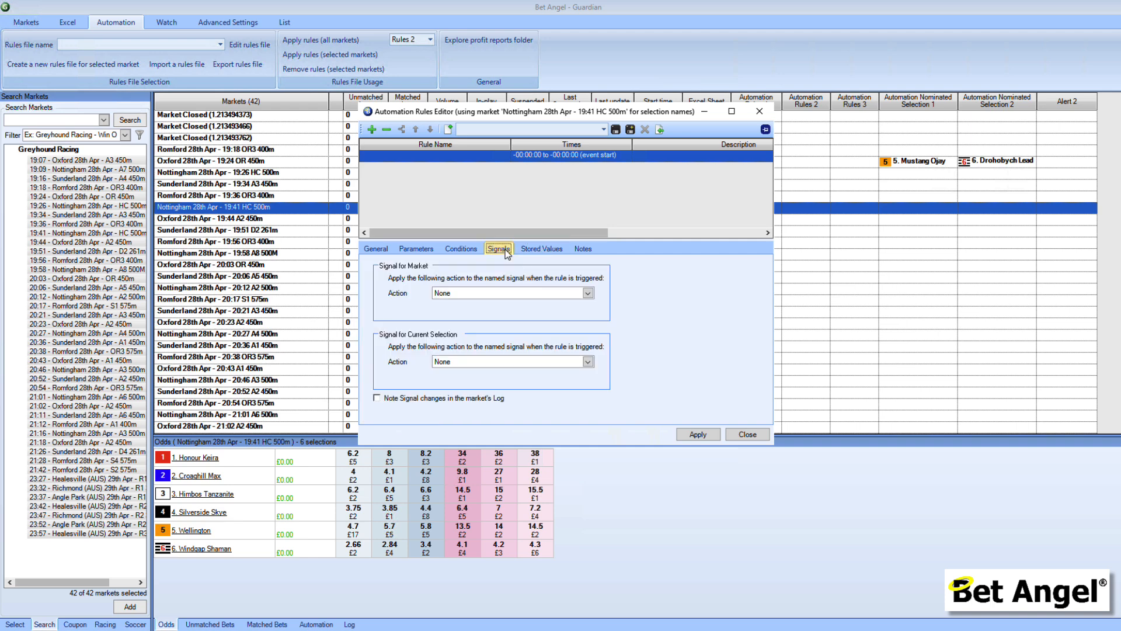
- Add the note "This is my lay bot" to the rule and apply the rule's settings
{"action": "left_click", "coordinate": [581, 250]}
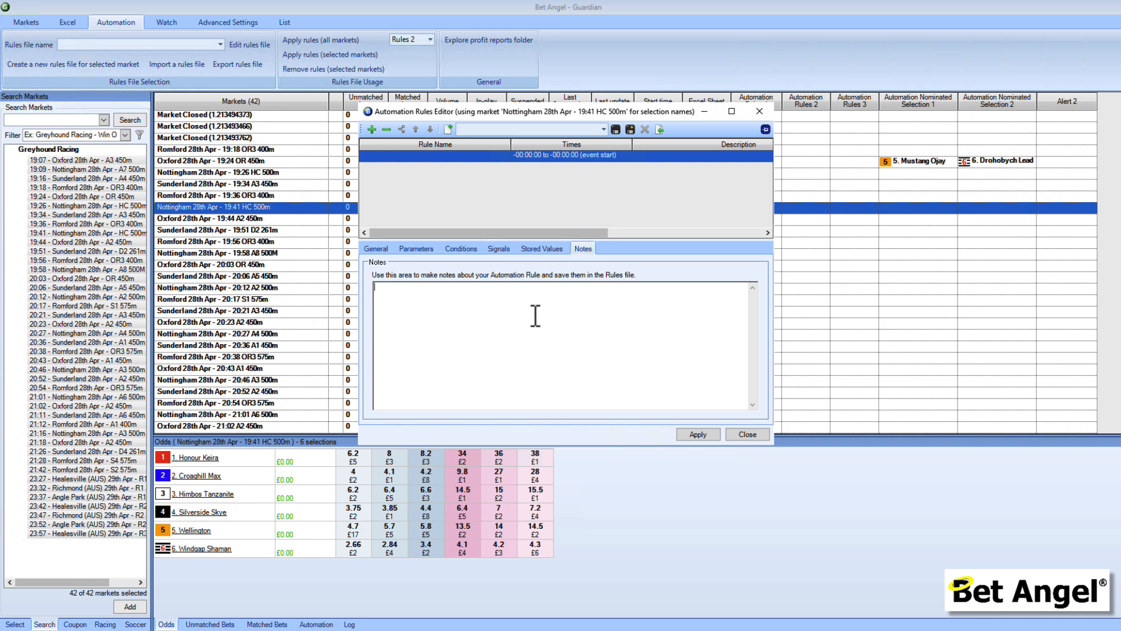
{"action": "type", "text": "This is my lay bot"}
{"action": "left_click", "coordinate": [376, 248]}
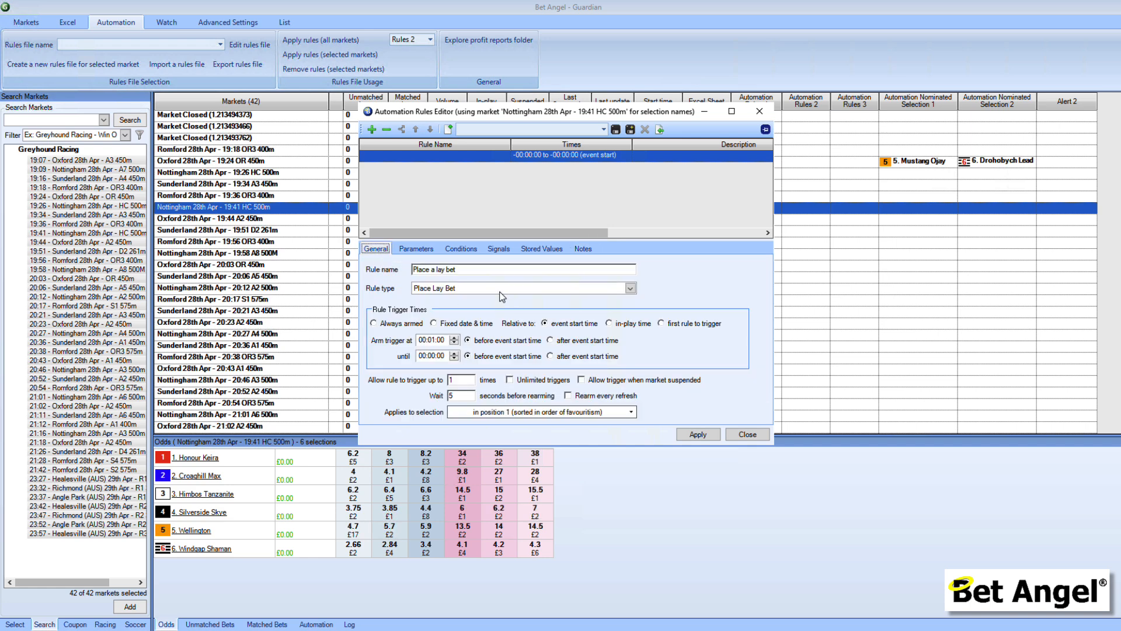
{"action": "left_click", "coordinate": [706, 436]}
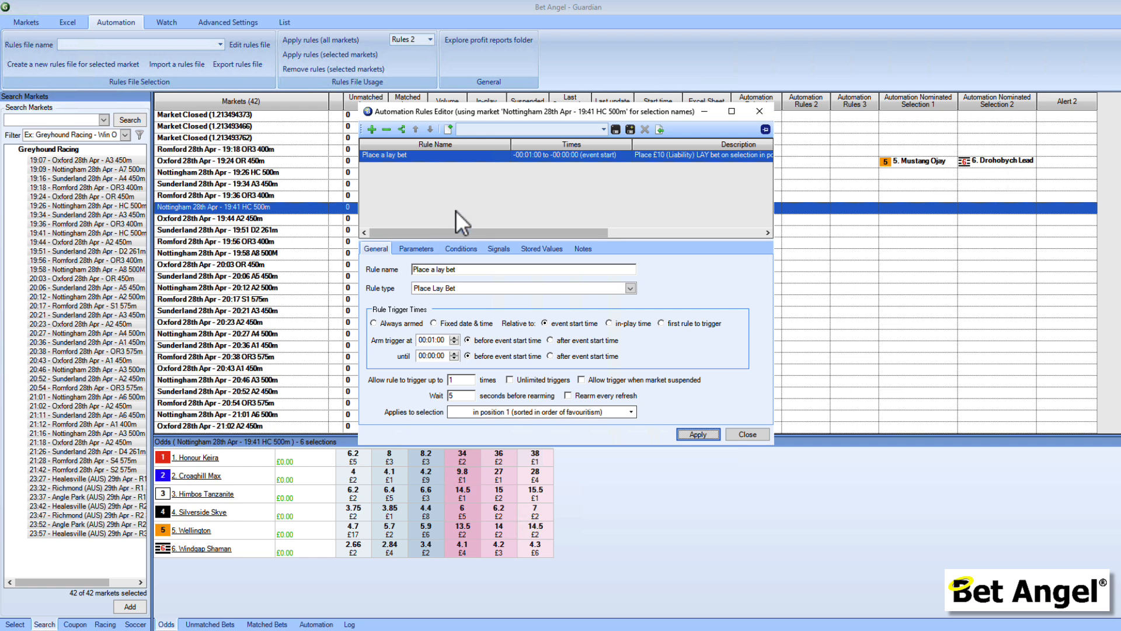
- Save the rules file under the name "Greyhound laying bot"
{"action": "left_click", "coordinate": [630, 129]}
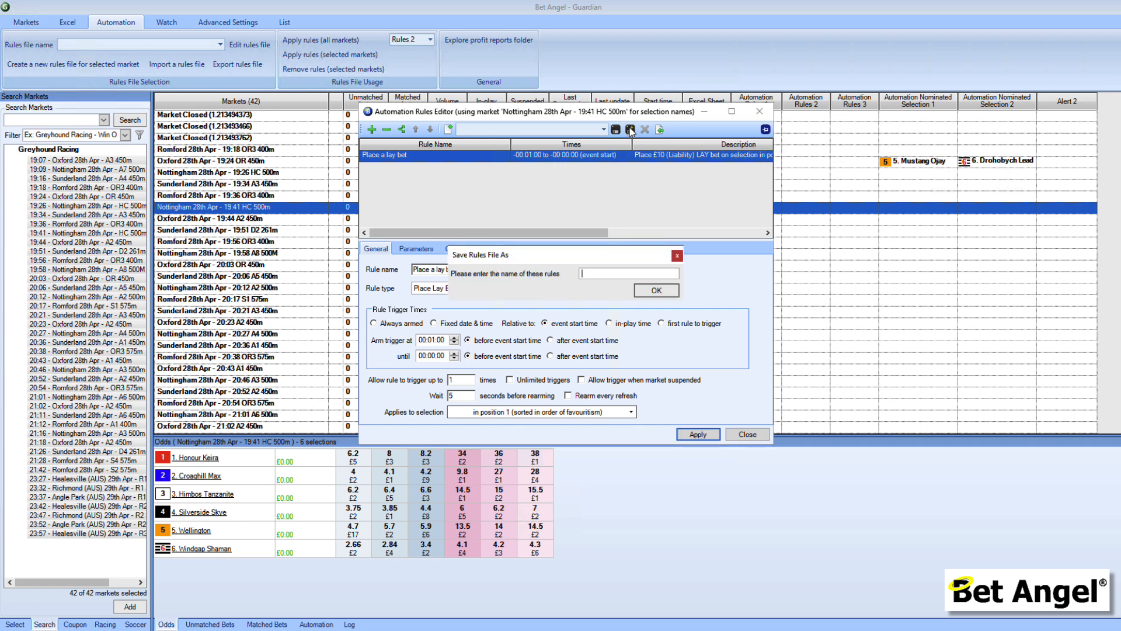
{"action": "type", "text": "Greyhound laying bot"}
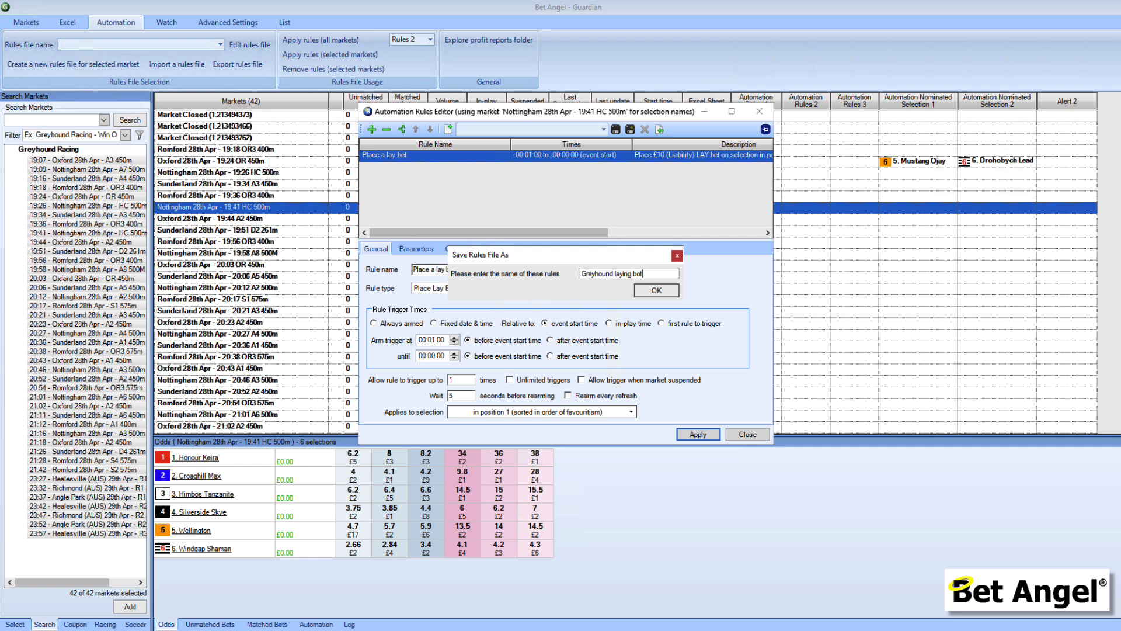
{"action": "left_click", "coordinate": [656, 291]}
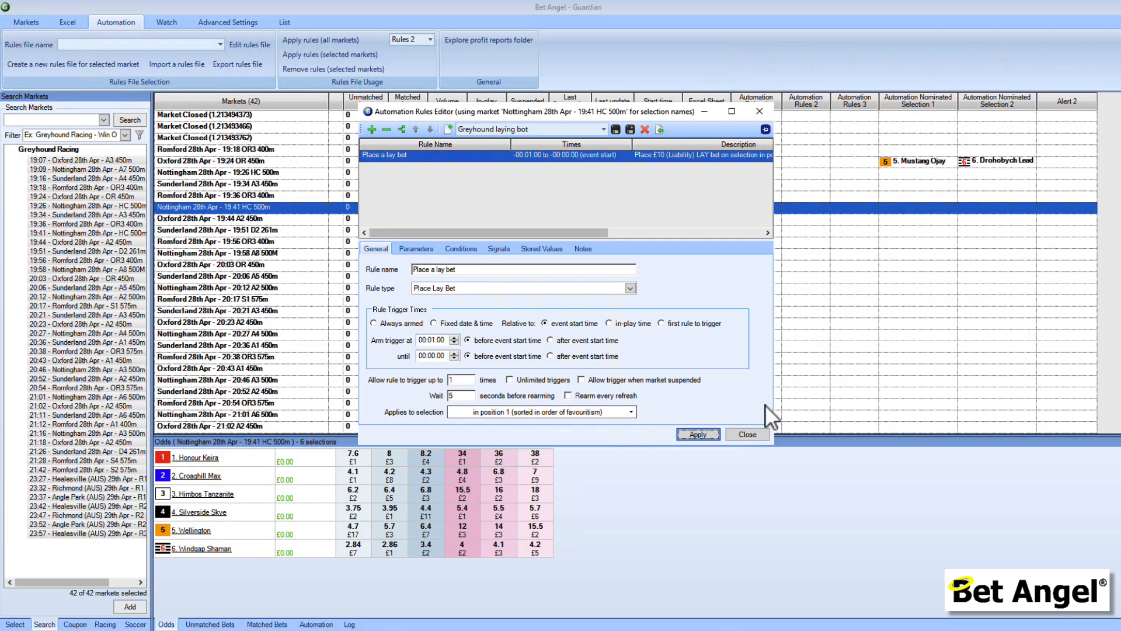
- Close the rules editor and assign the "Greyhound laying bot" rules file to the Romford 19:36 market under Automation Rules 1
{"action": "left_click", "coordinate": [760, 438]}
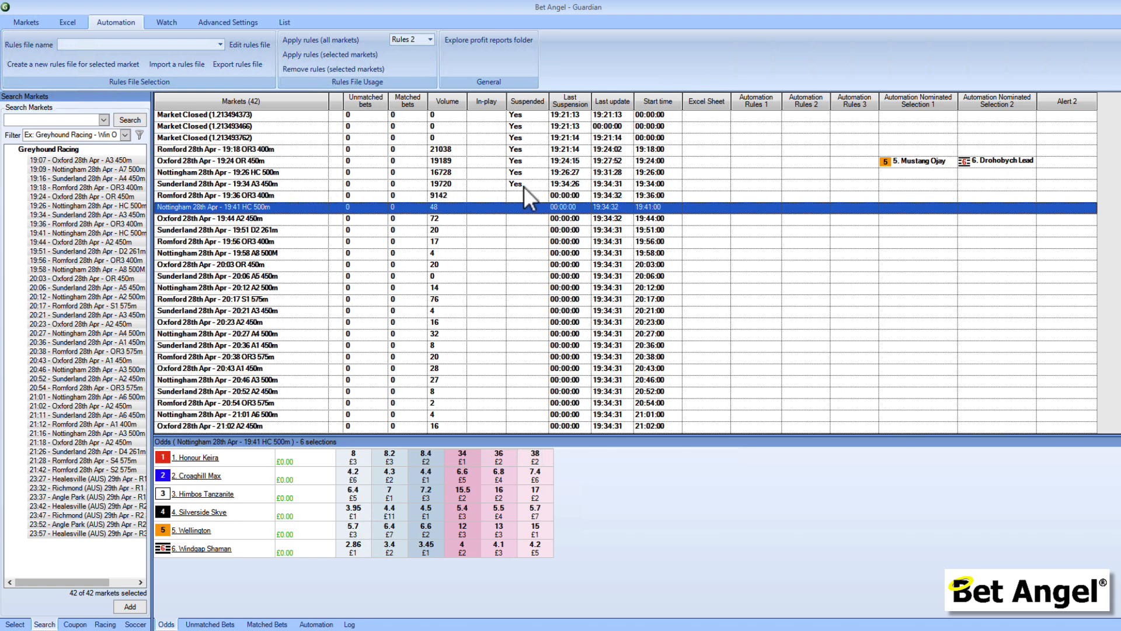
{"action": "left_click", "coordinate": [269, 197]}
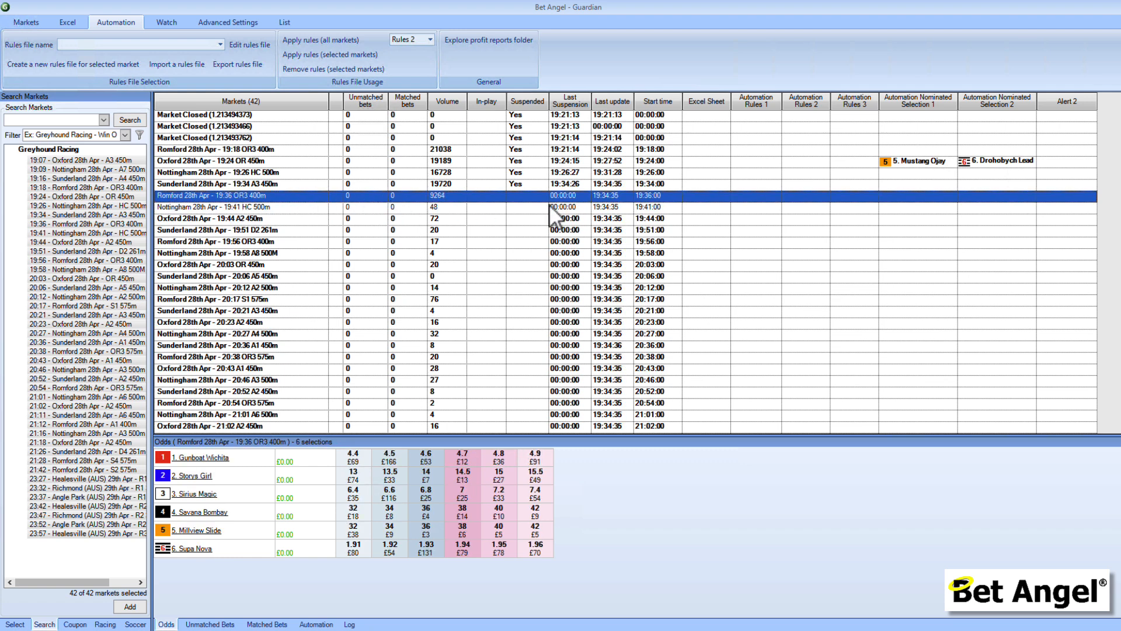
{"action": "left_click", "coordinate": [751, 197]}
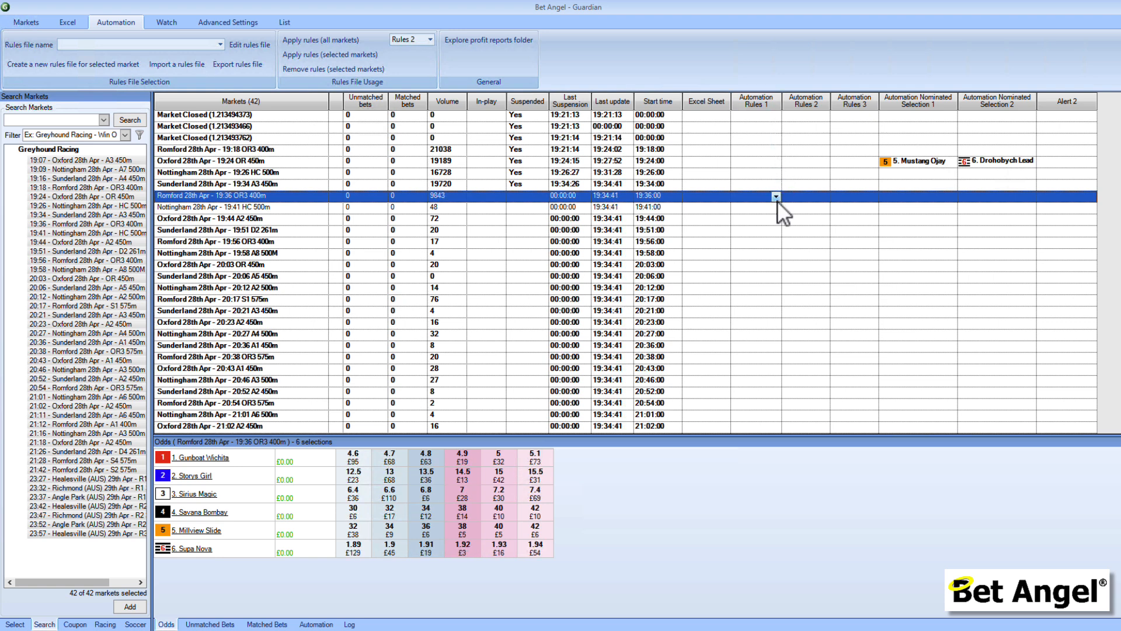
{"action": "left_click", "coordinate": [776, 197]}
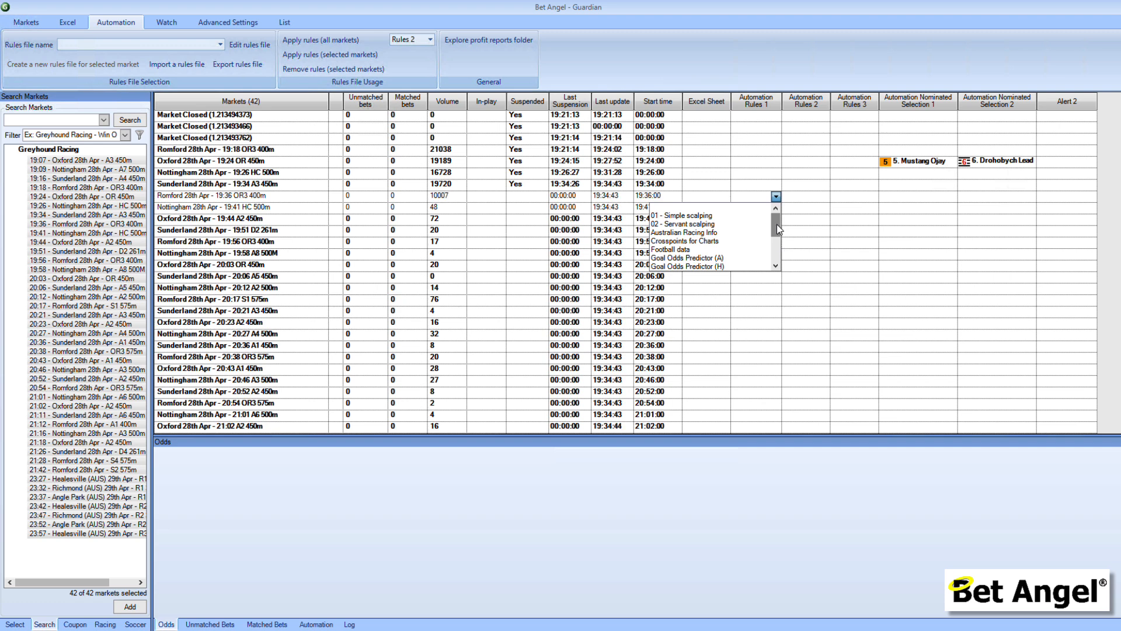
{"action": "left_click_drag", "start_coordinate": [777, 225], "coordinate": [777, 236]}
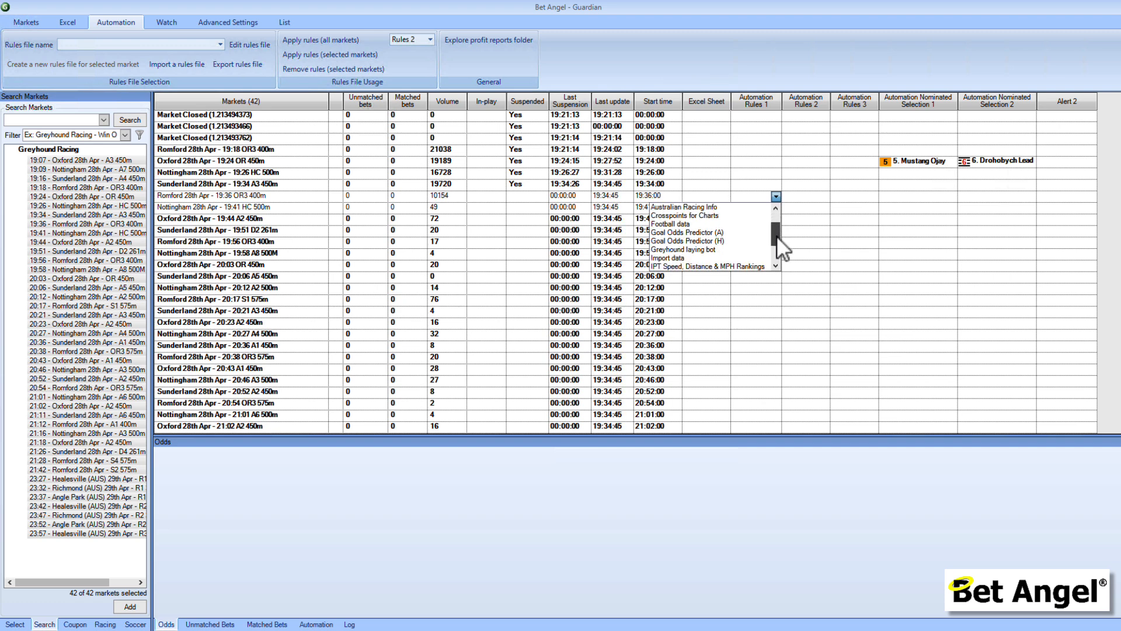
{"action": "left_click", "coordinate": [721, 250]}
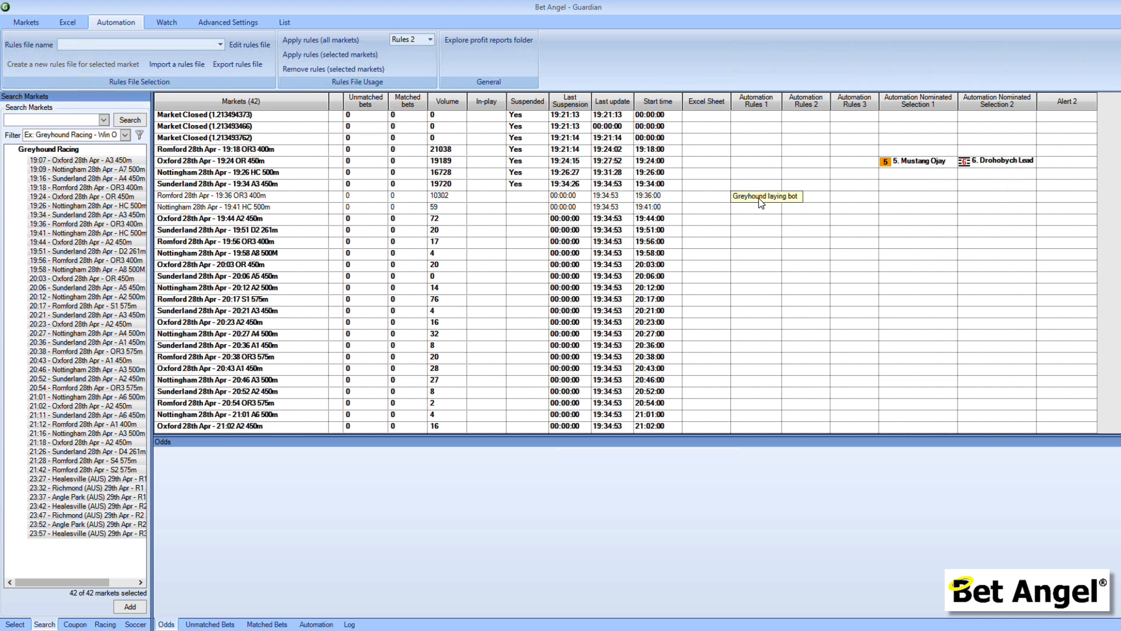
- View the odds of the Romford 19:36 and Nottingham 19:41 markets and widen the Automation Rules 1 column to fit the full file name
{"action": "left_click", "coordinate": [292, 195]}
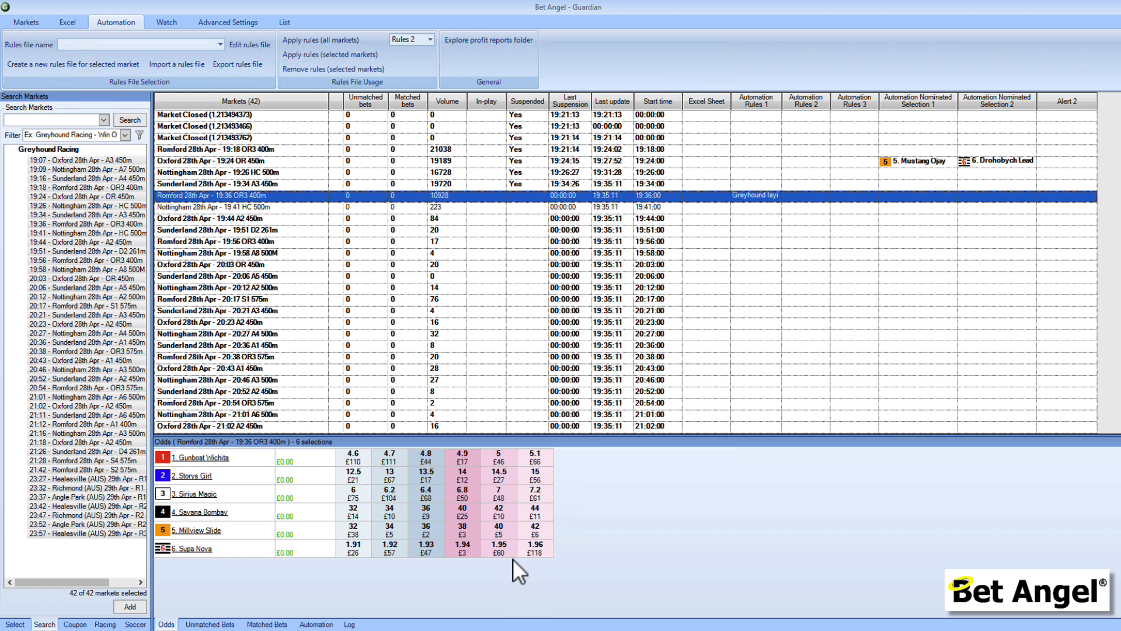
{"action": "left_click", "coordinate": [245, 208]}
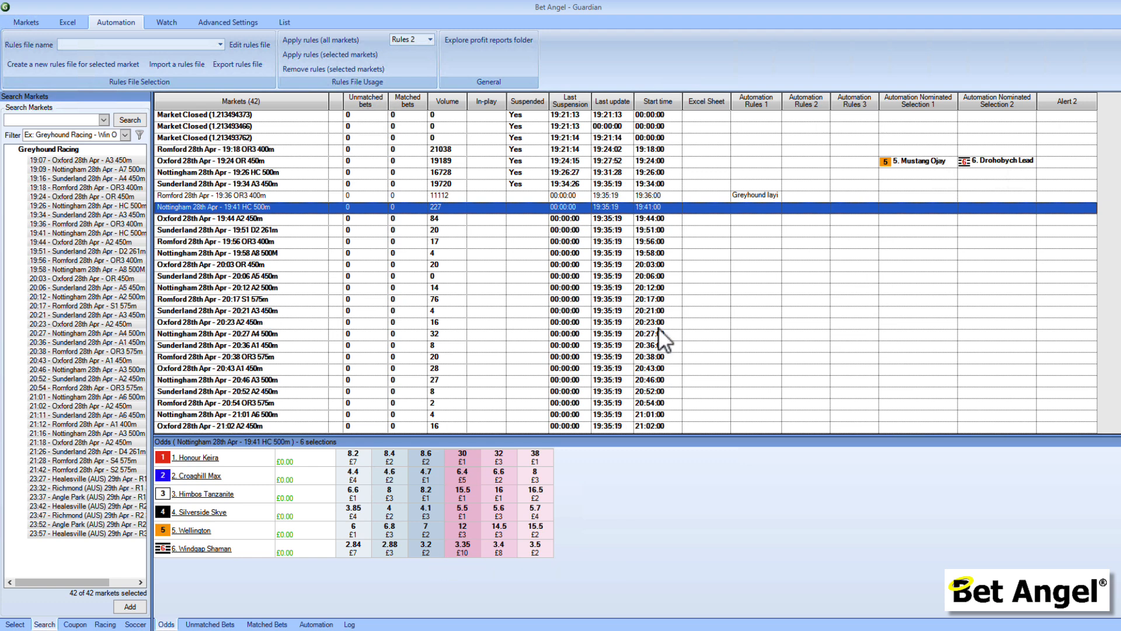
{"action": "left_click", "coordinate": [779, 210]}
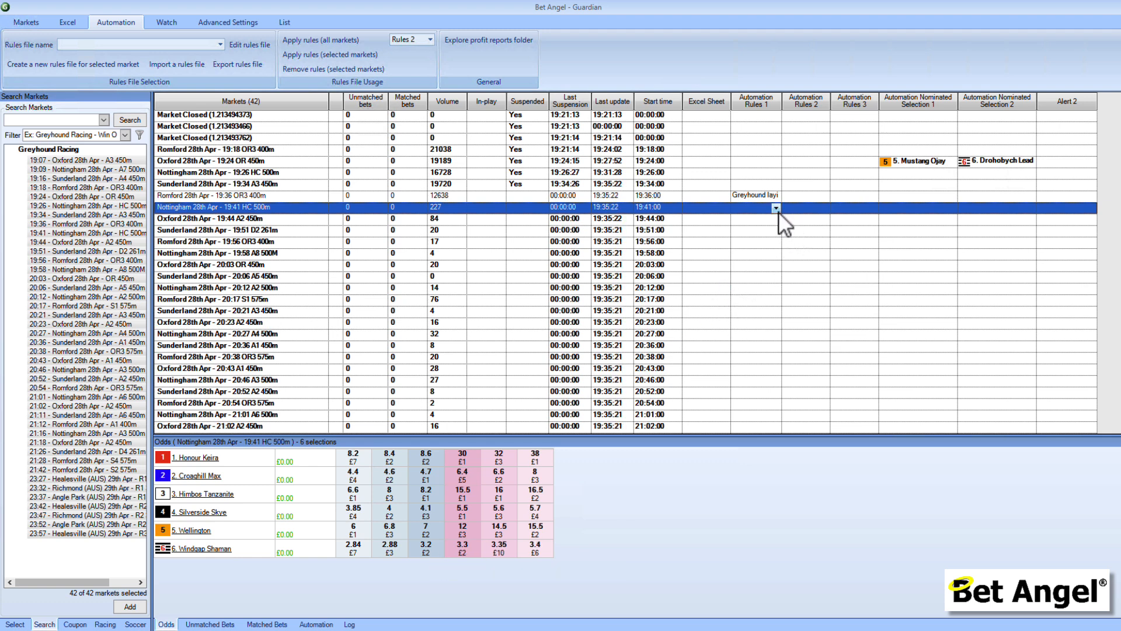
{"action": "left_click_drag", "start_coordinate": [783, 99], "coordinate": [809, 100]}
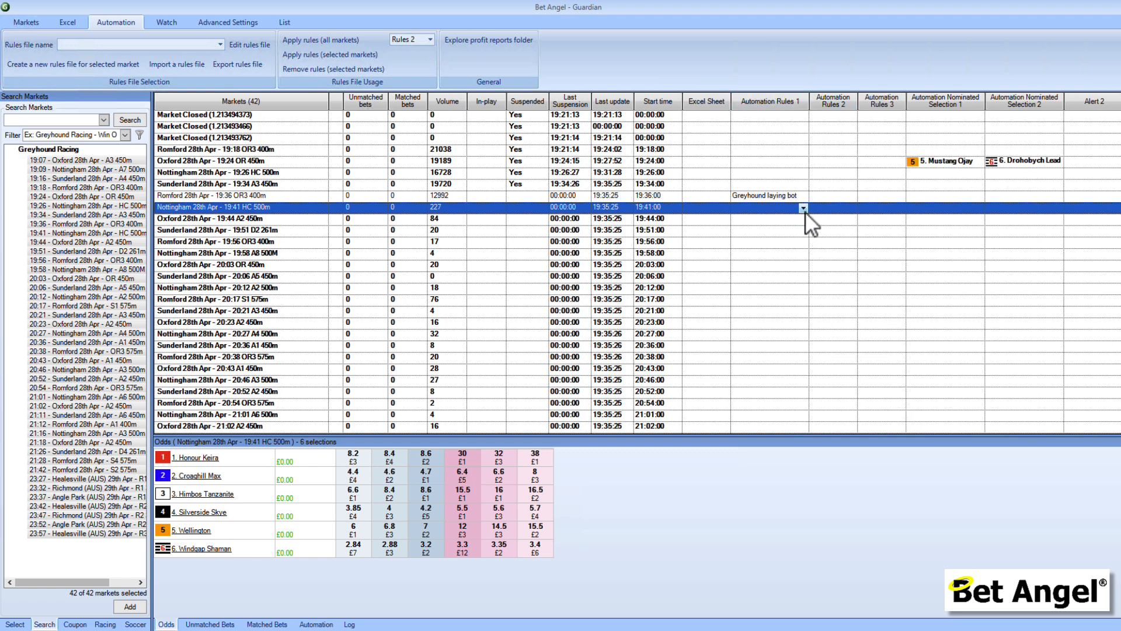
{"action": "left_click", "coordinate": [803, 209]}
{"action": "left_click_drag", "start_coordinate": [801, 237], "coordinate": [801, 251]}
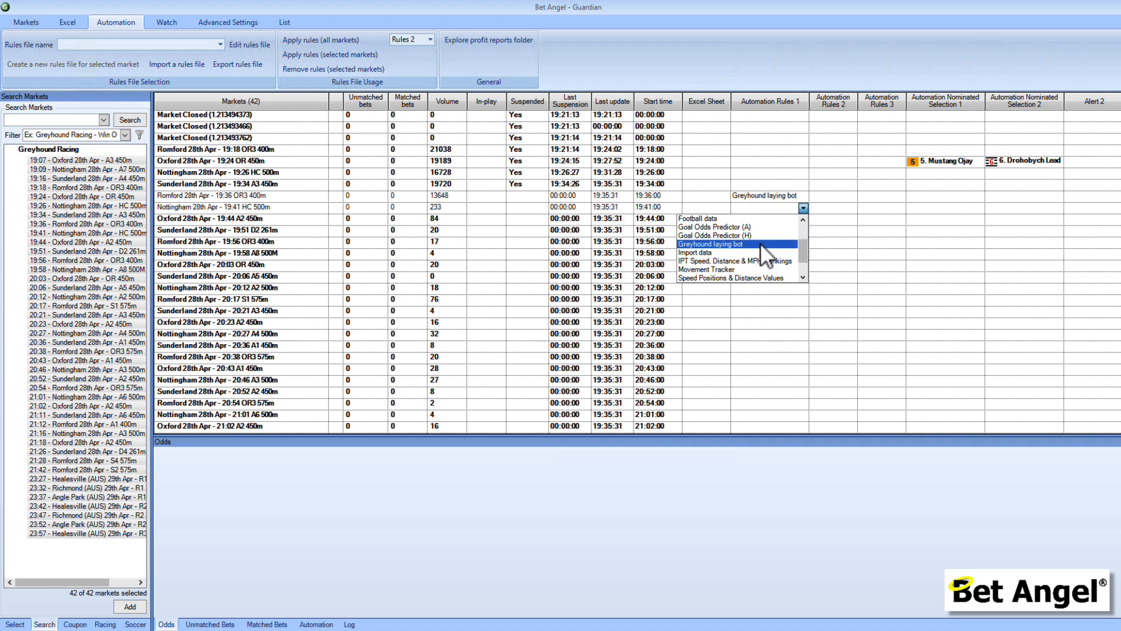
{"action": "left_click", "coordinate": [644, 50]}
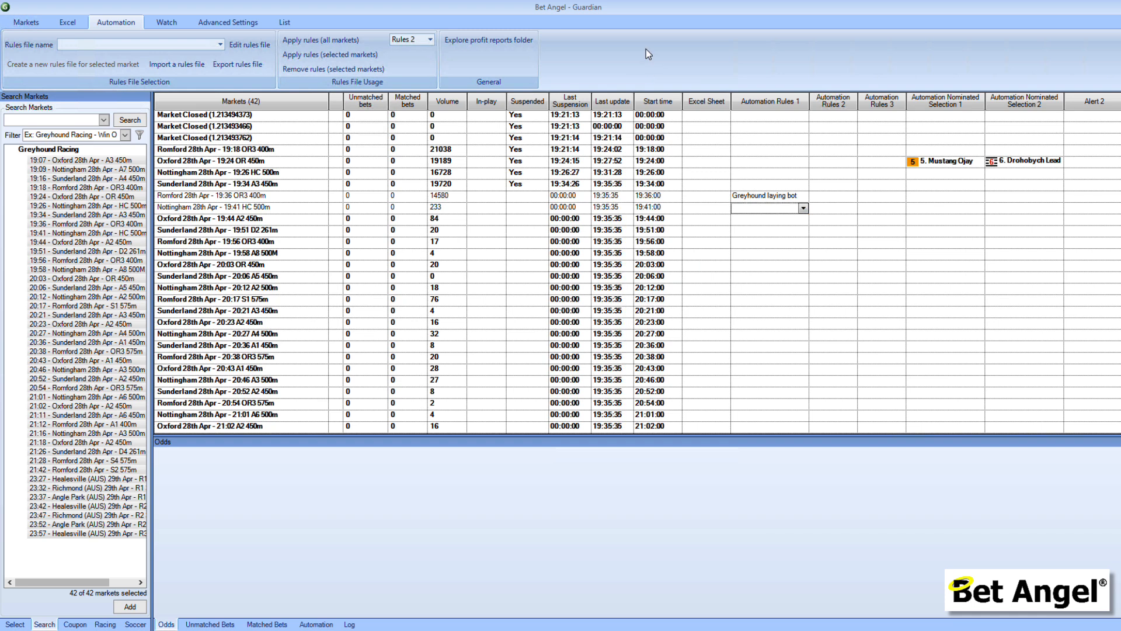
- Apply the "Greyhound laying bot" rules file to all markets as Rules 1
{"action": "left_click", "coordinate": [219, 45]}
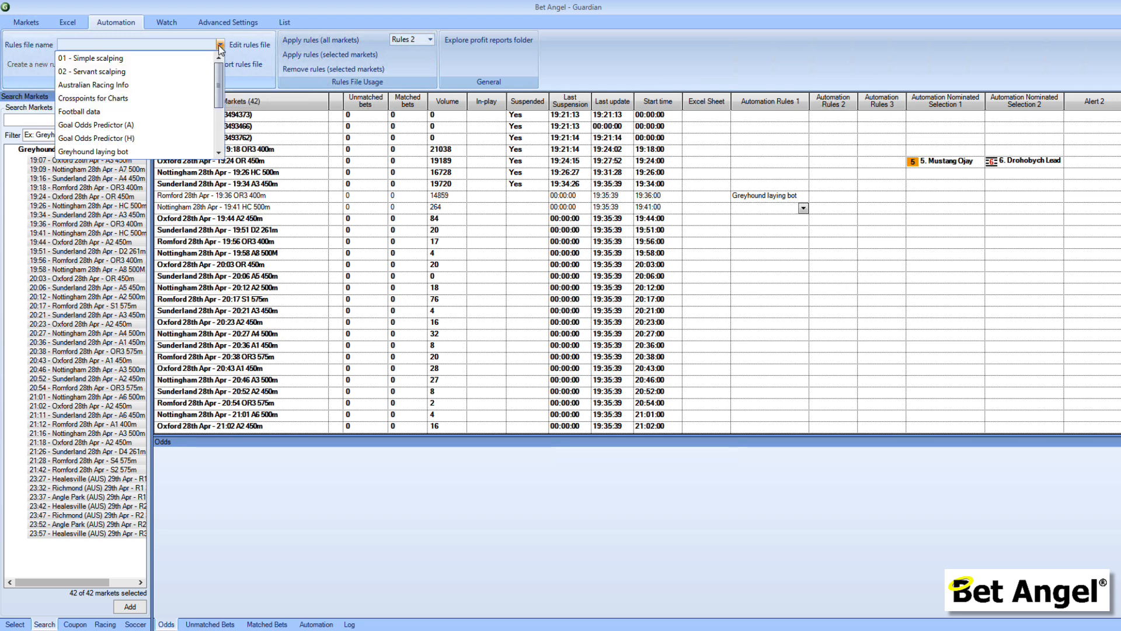
{"action": "left_click_drag", "start_coordinate": [220, 86], "coordinate": [219, 97]}
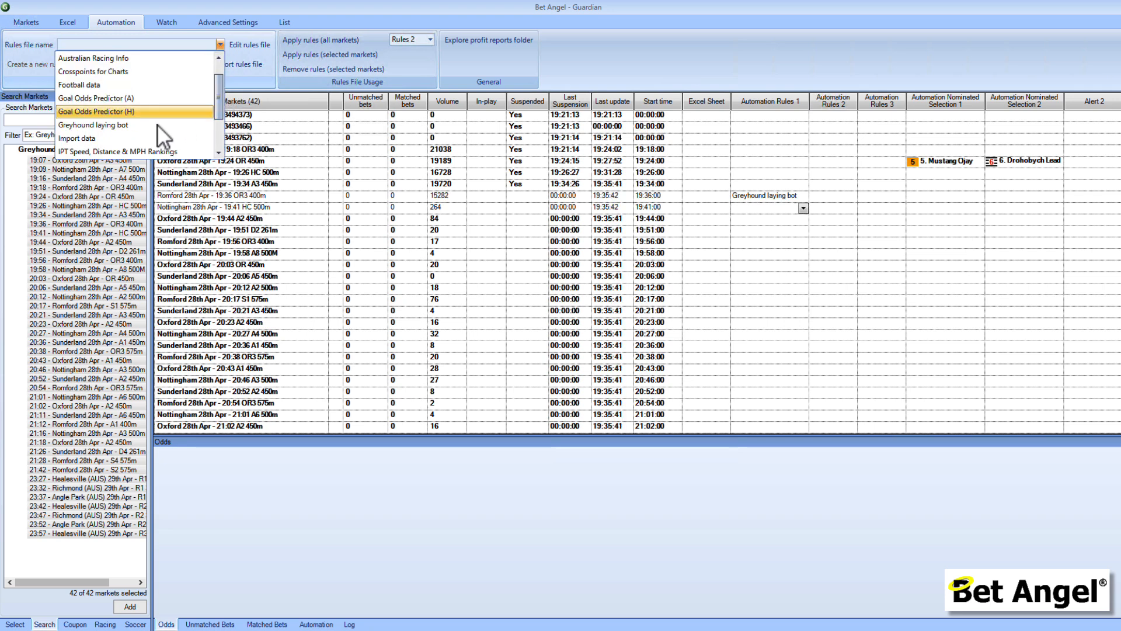
{"action": "left_click", "coordinate": [156, 124]}
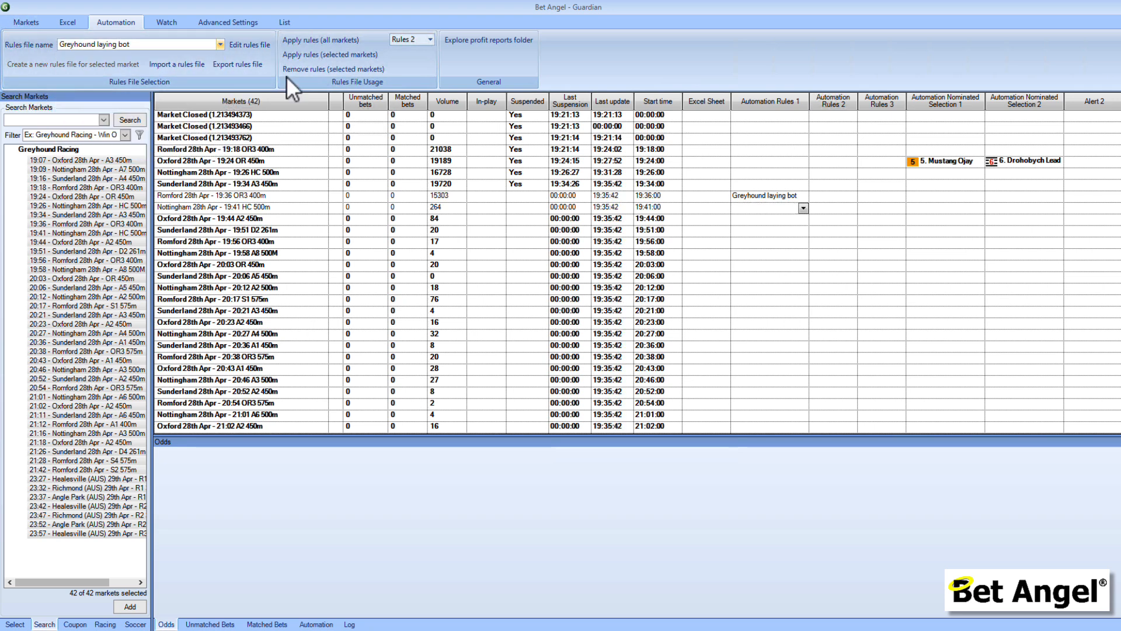
{"action": "left_click", "coordinate": [430, 40]}
{"action": "left_click", "coordinate": [412, 53]}
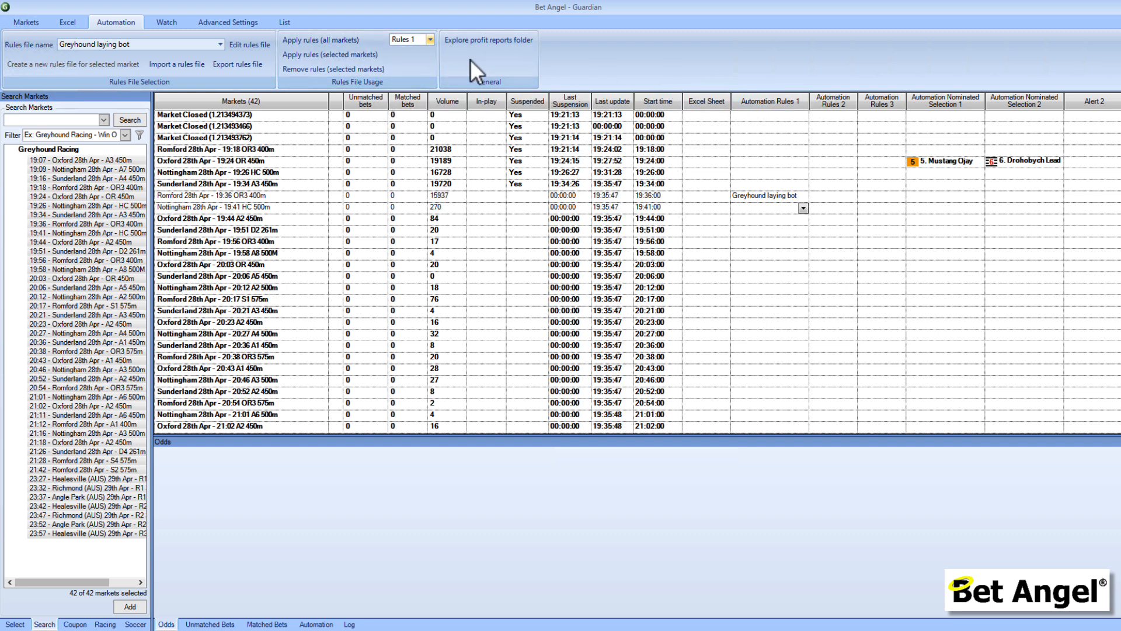
{"action": "left_click", "coordinate": [324, 39]}
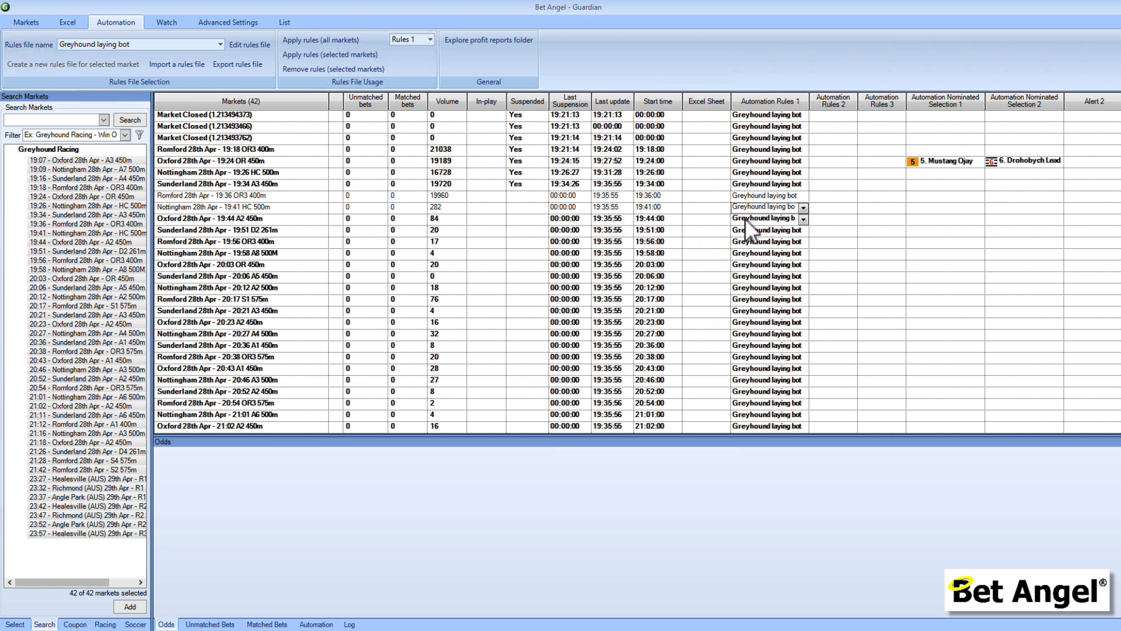
- Examine the odds of the races from Romford 19:36 to Nottingham 19:58, finishing on the Nottingham 19:41 market
{"action": "left_click", "coordinate": [258, 196]}
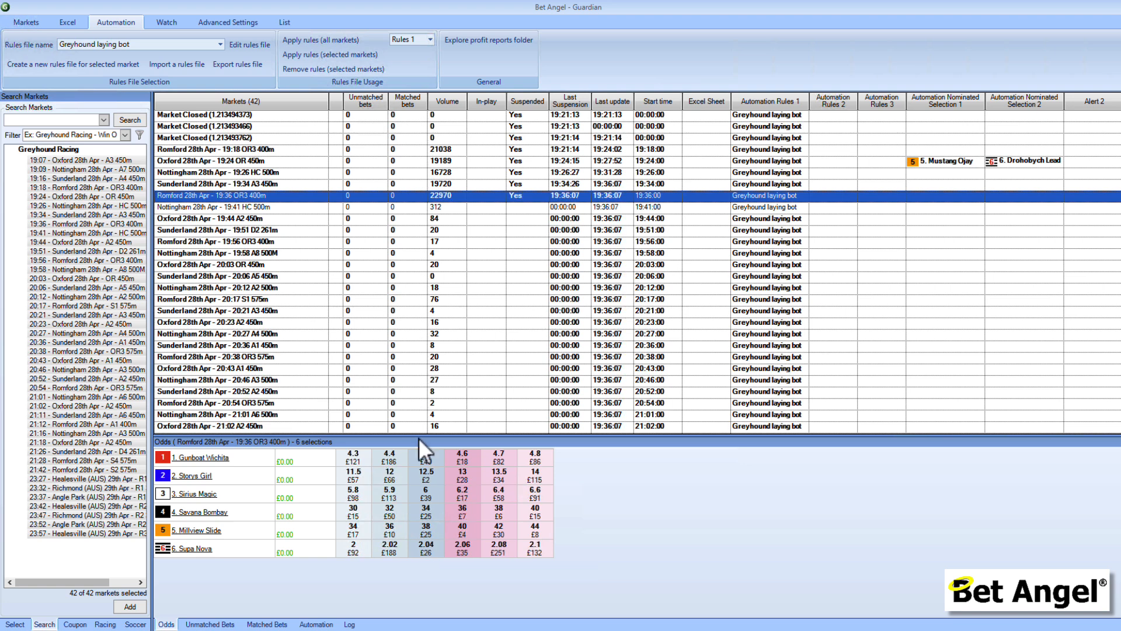
{"action": "left_click", "coordinate": [248, 209]}
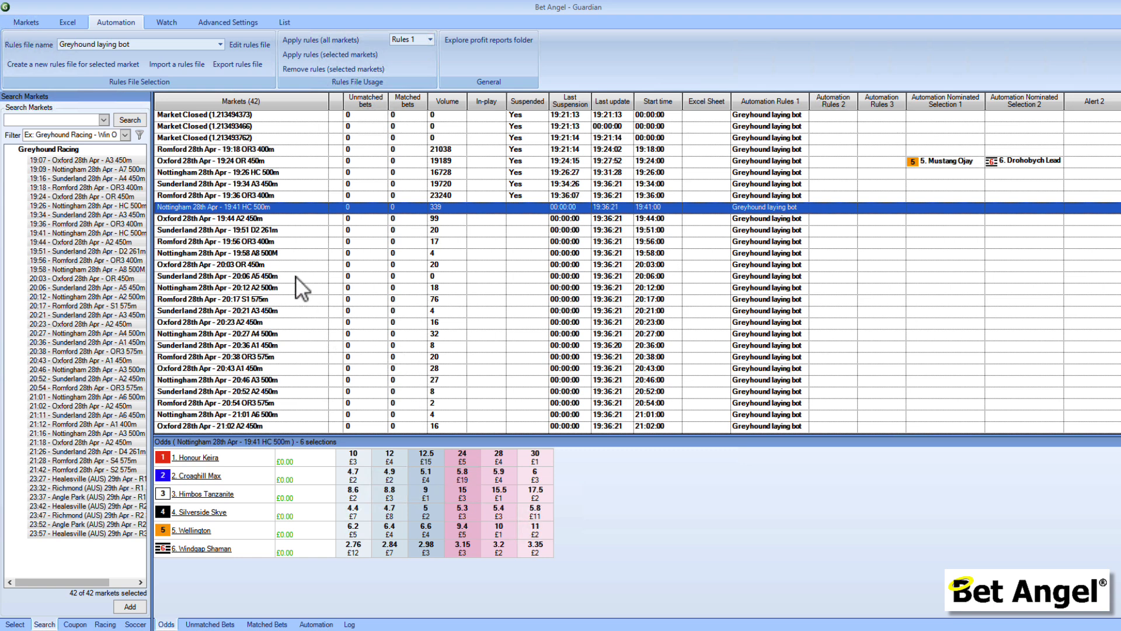
{"action": "left_click", "coordinate": [276, 220]}
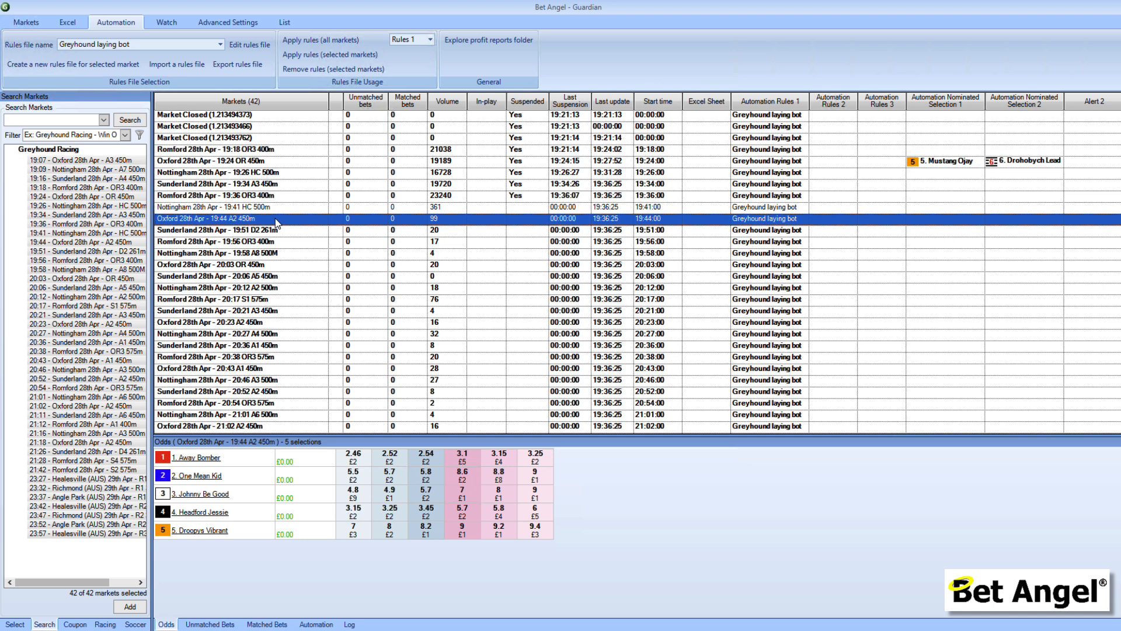
{"action": "left_click", "coordinate": [278, 231]}
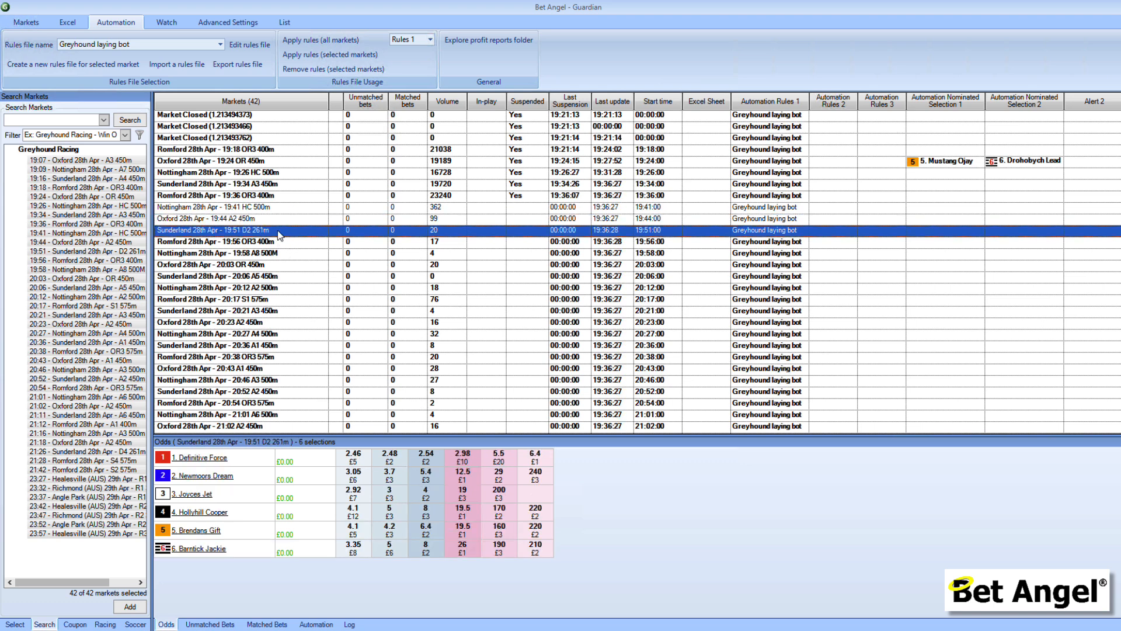
{"action": "left_click", "coordinate": [276, 244]}
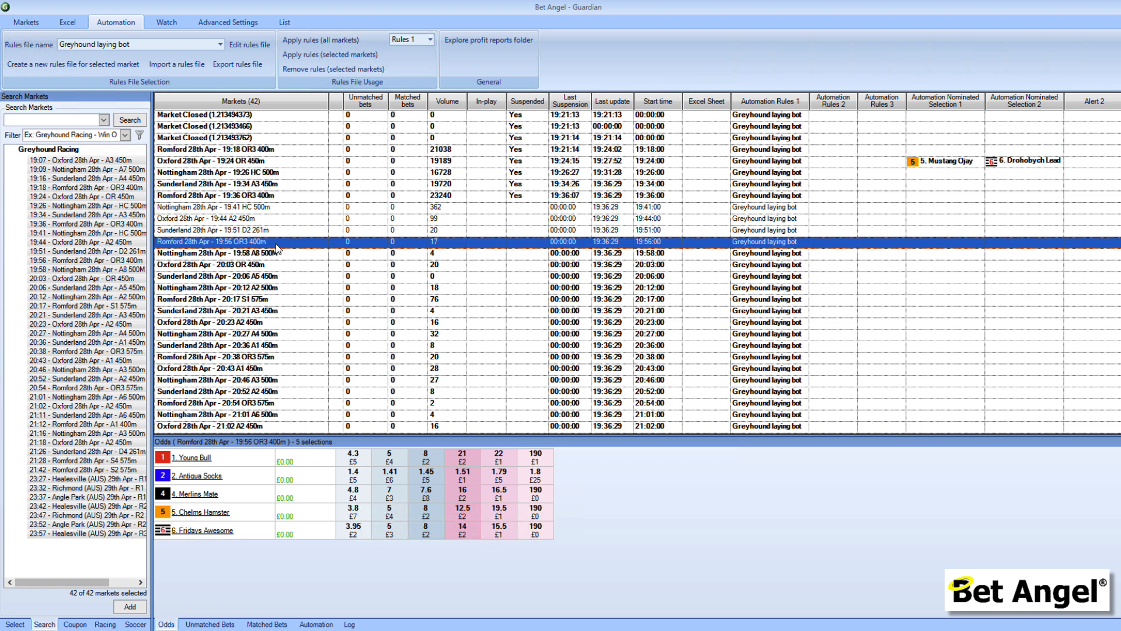
{"action": "left_click", "coordinate": [283, 255]}
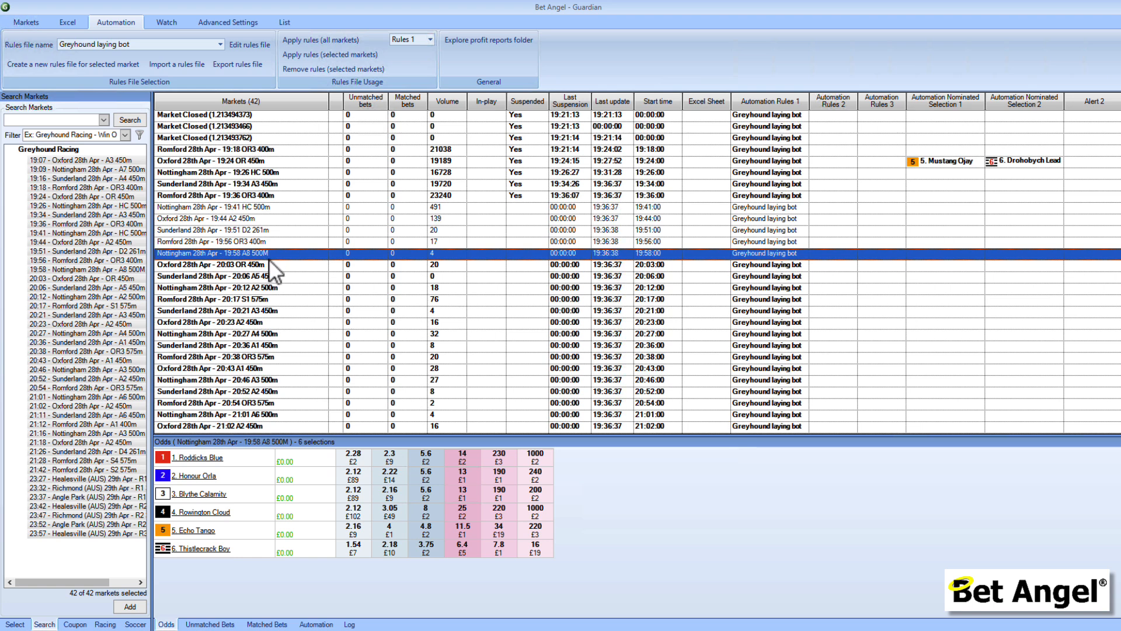
{"action": "left_click", "coordinate": [254, 219]}
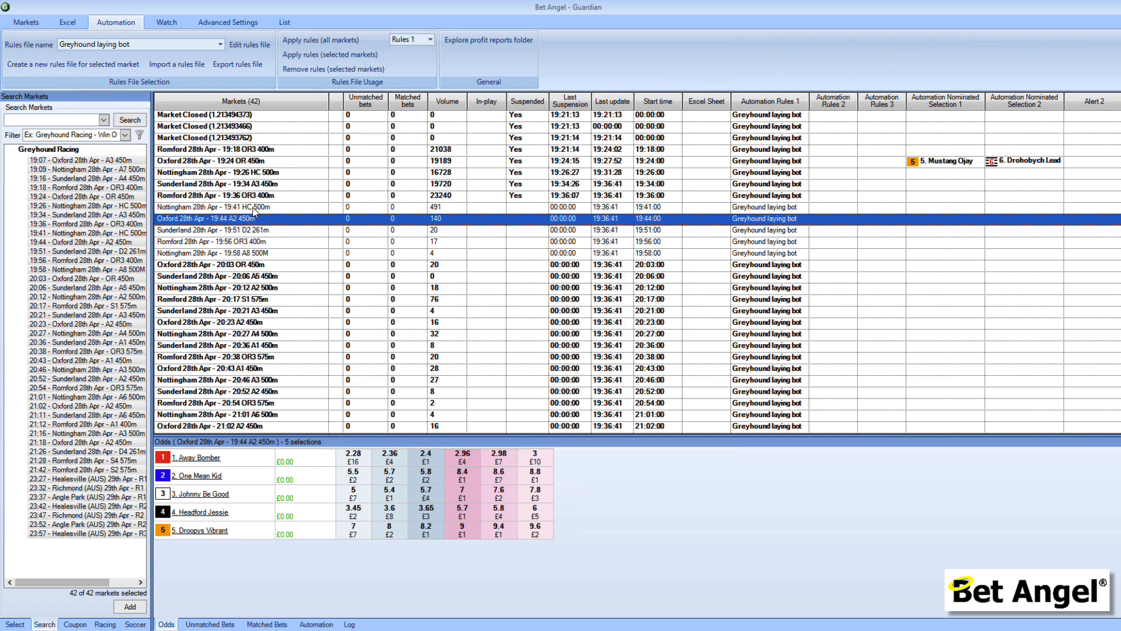
{"action": "left_click", "coordinate": [255, 209]}
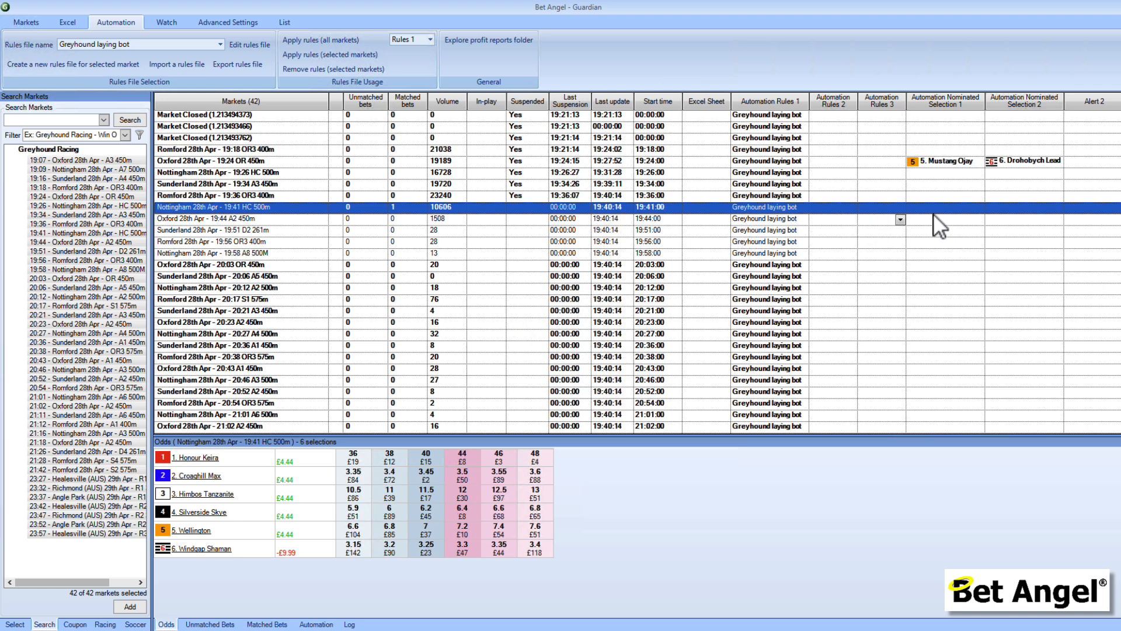
{"action": "left_click", "coordinate": [980, 209]}
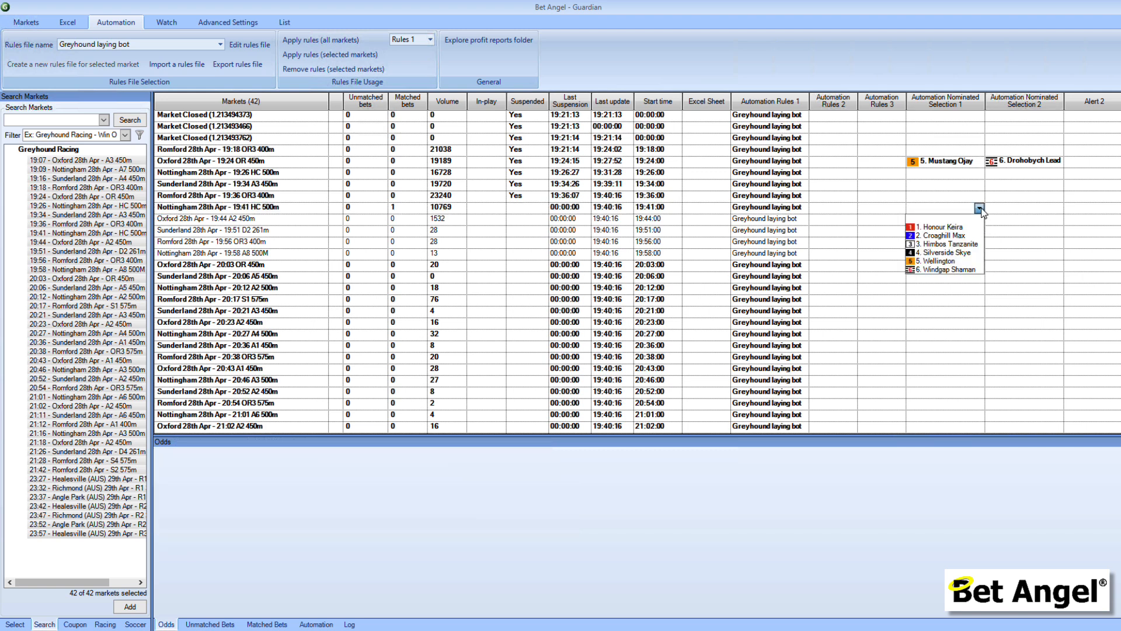
{"action": "left_click", "coordinate": [294, 206]}
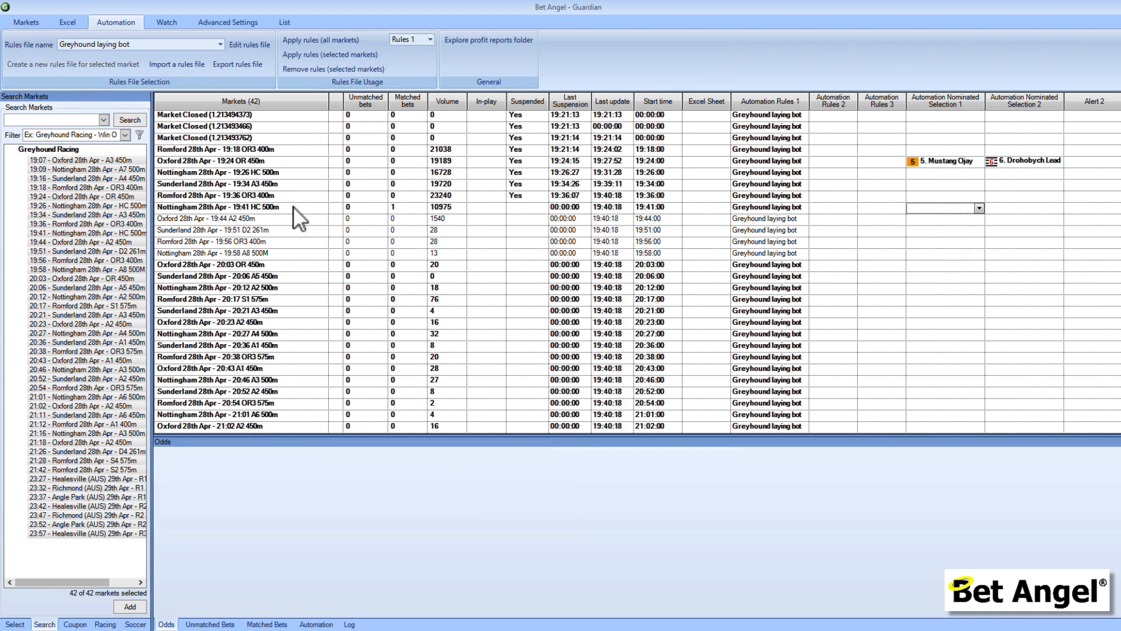
{"action": "left_click", "coordinate": [285, 209]}
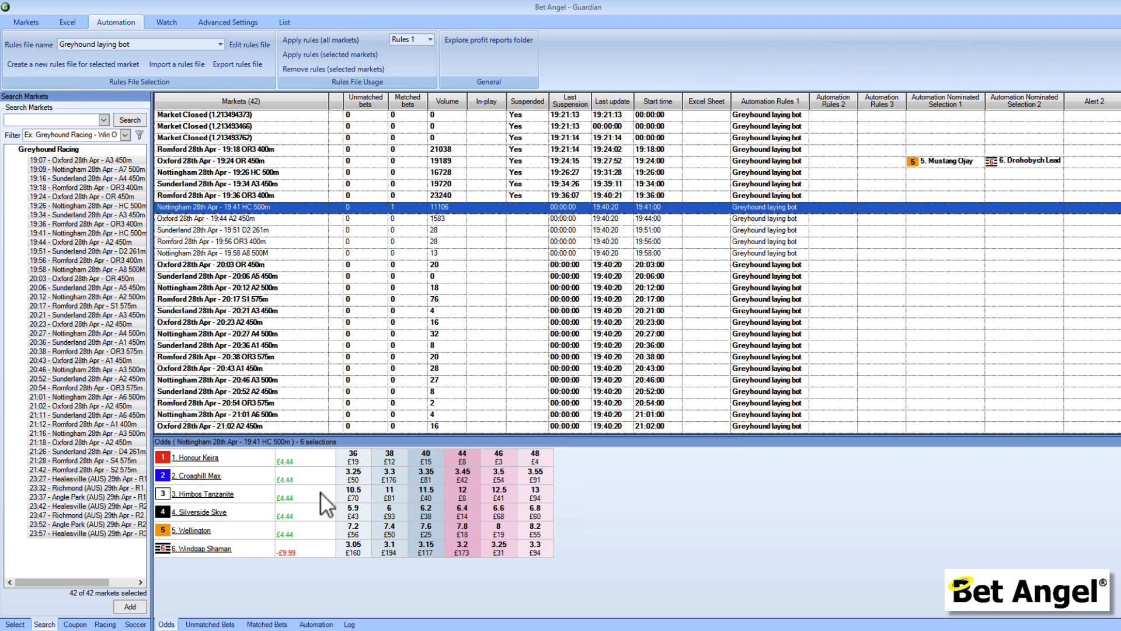
- Check the unmatched and matched bets of the Nottingham 19:41 market and open that market in Bet Angel Professional
{"action": "left_click", "coordinate": [211, 624]}
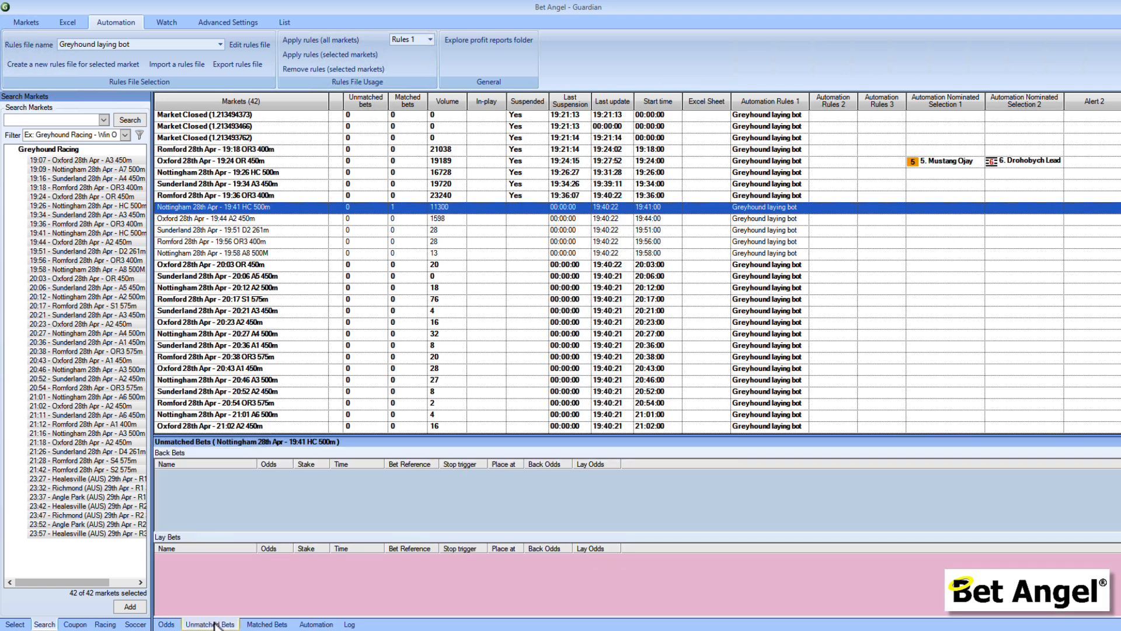
{"action": "left_click", "coordinate": [274, 624]}
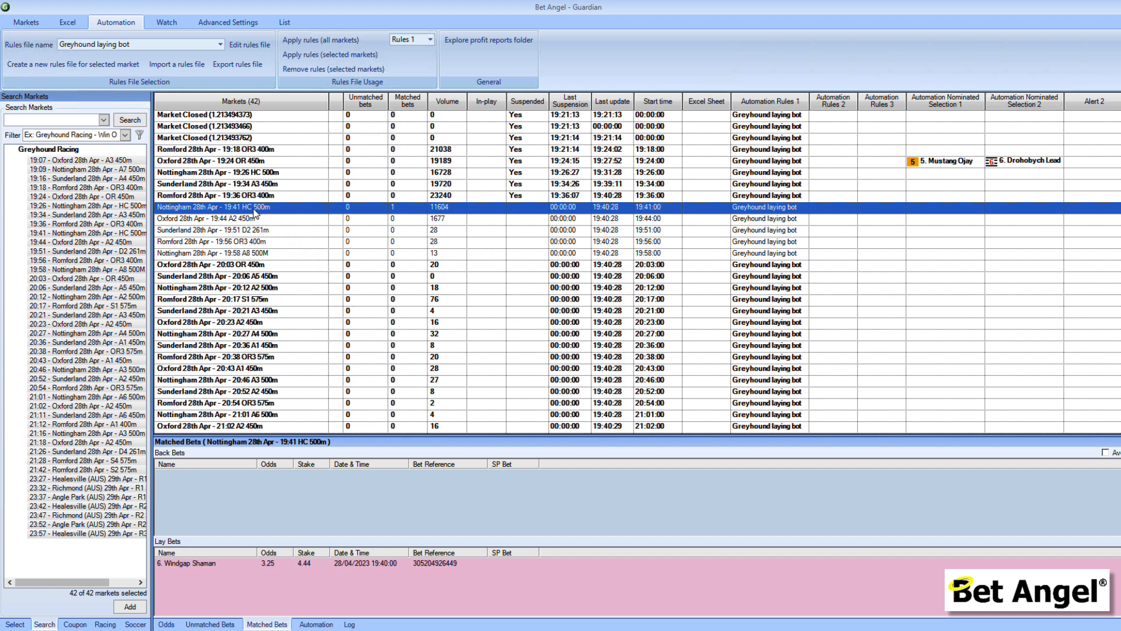
{"action": "double_click", "coordinate": [255, 208]}
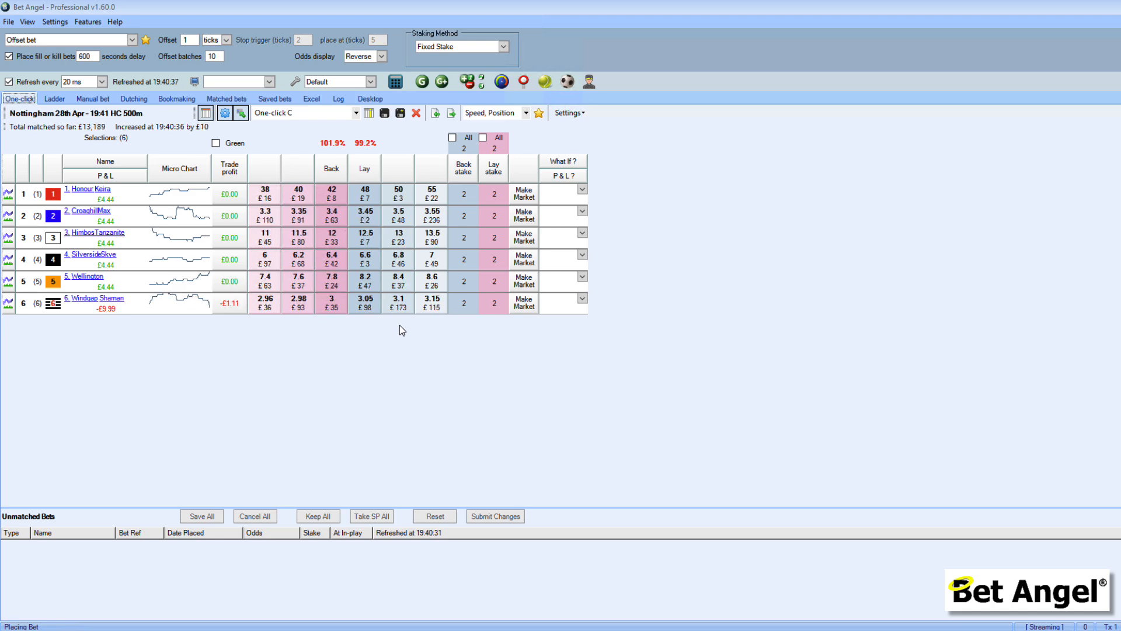
{"action": "left_click", "coordinate": [418, 83]}
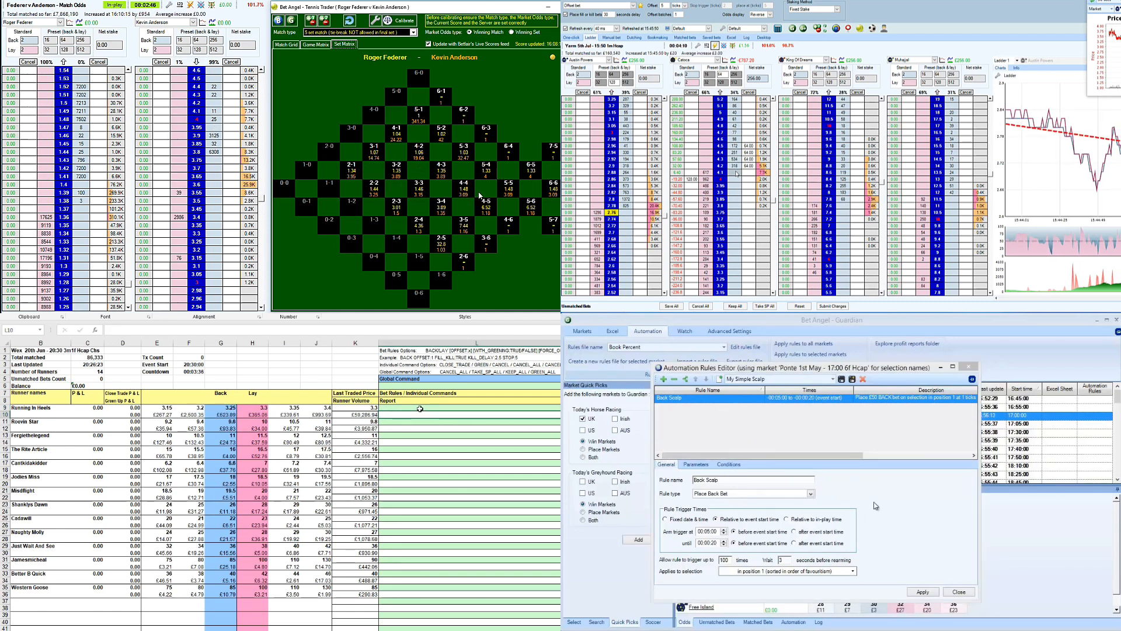
{"action": "left_click", "coordinate": [291, 45]}
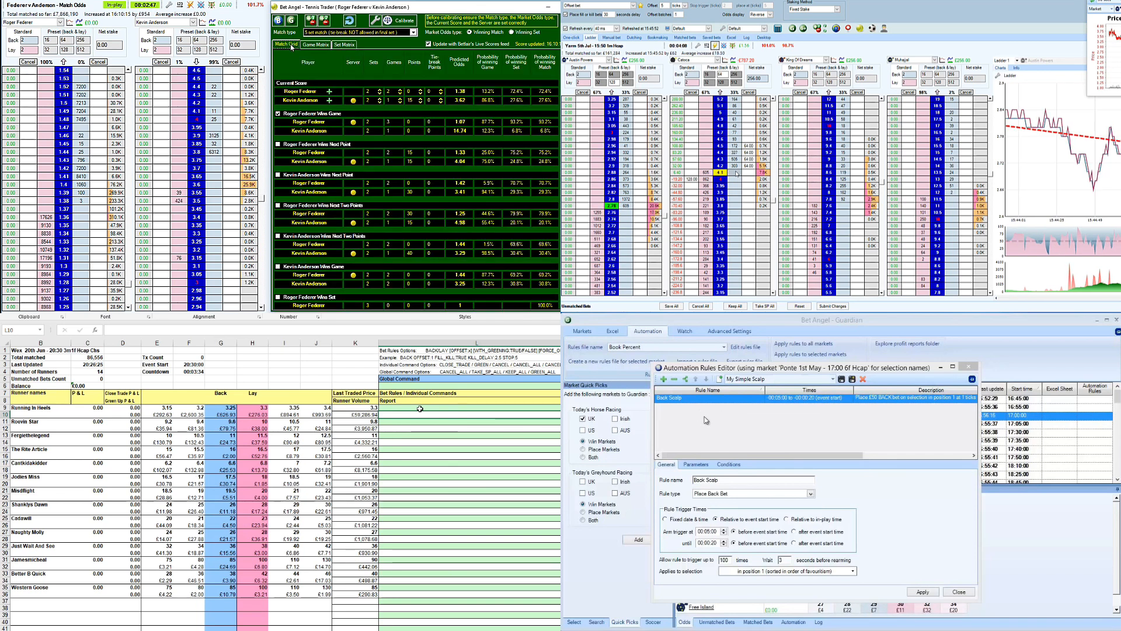
{"action": "left_click", "coordinate": [663, 380]}
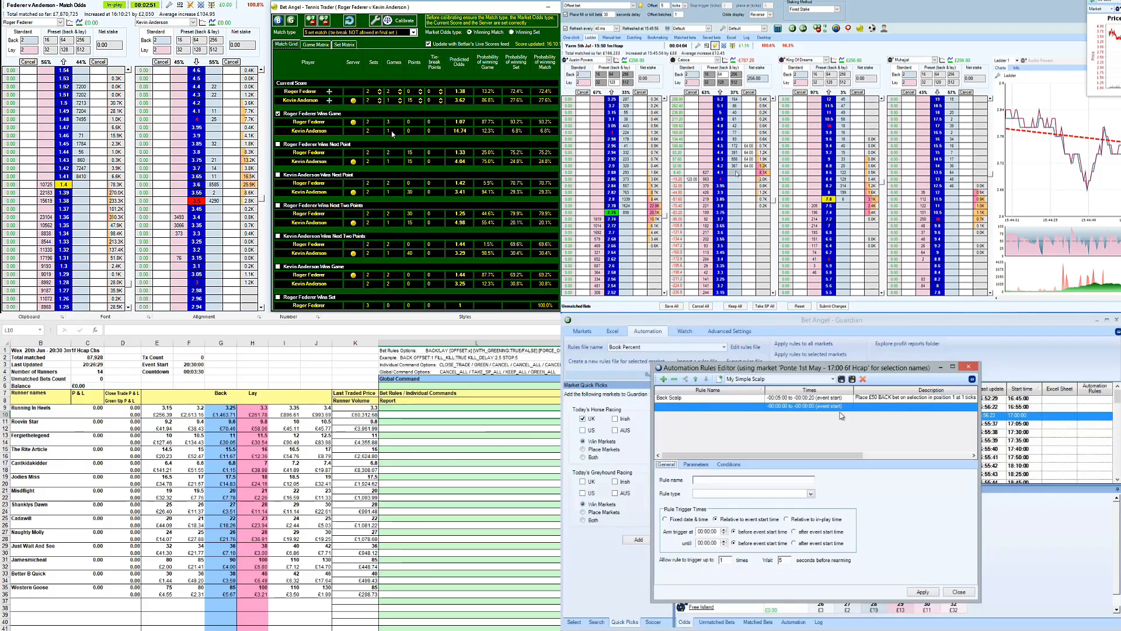